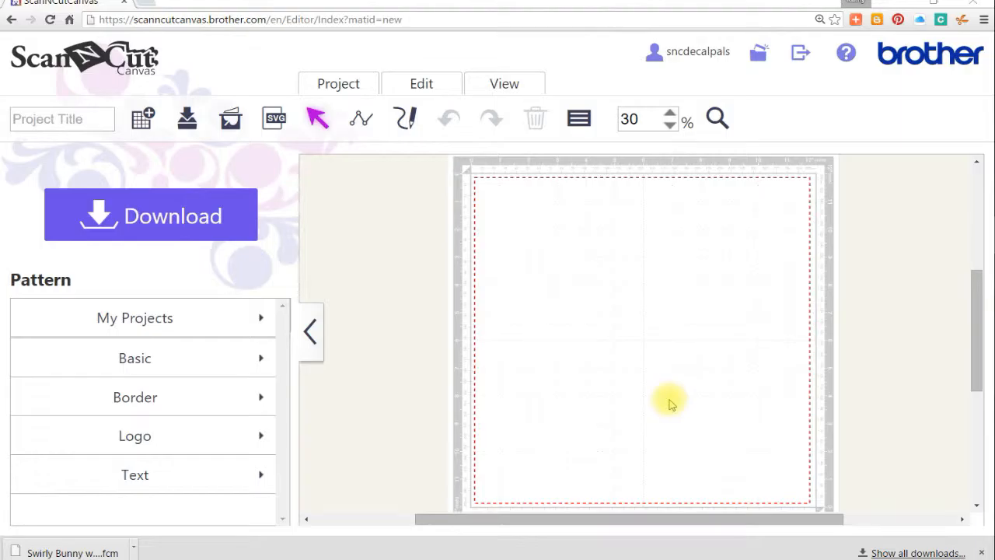
# Step: Import the file Swirly Bunny with 2-color BG SVG.svg into the blank project
pyautogui.click(274, 123)
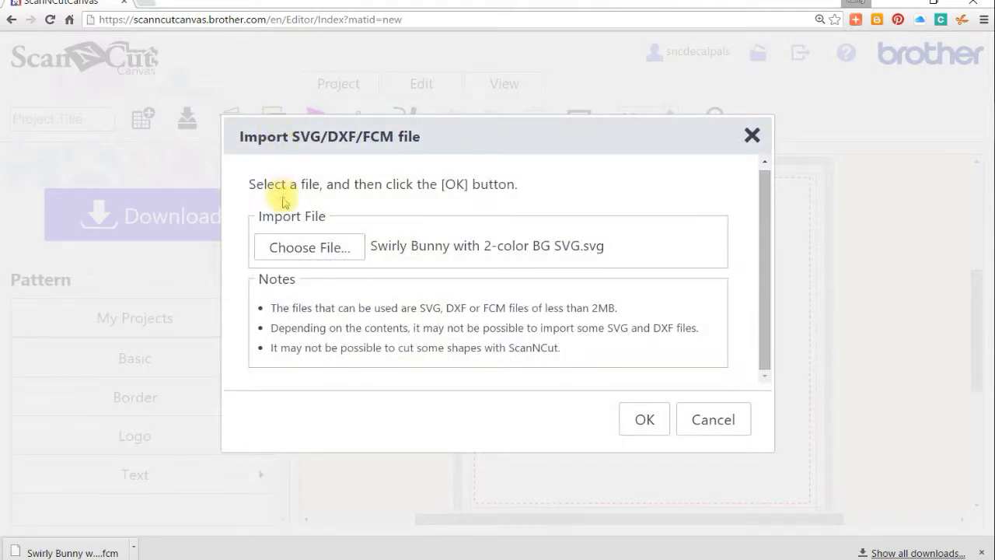
pyautogui.click(312, 255)
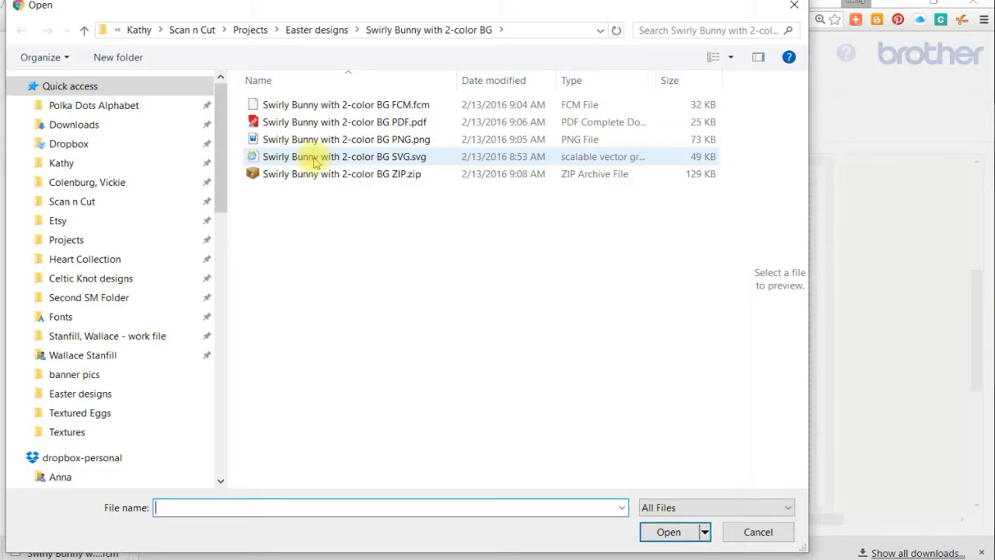
pyautogui.click(317, 158)
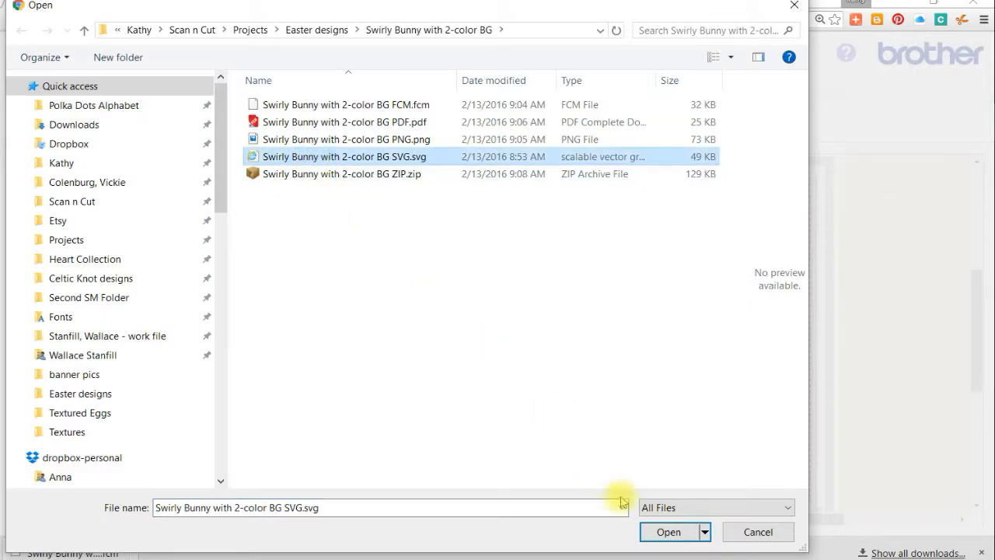
pyautogui.click(666, 531)
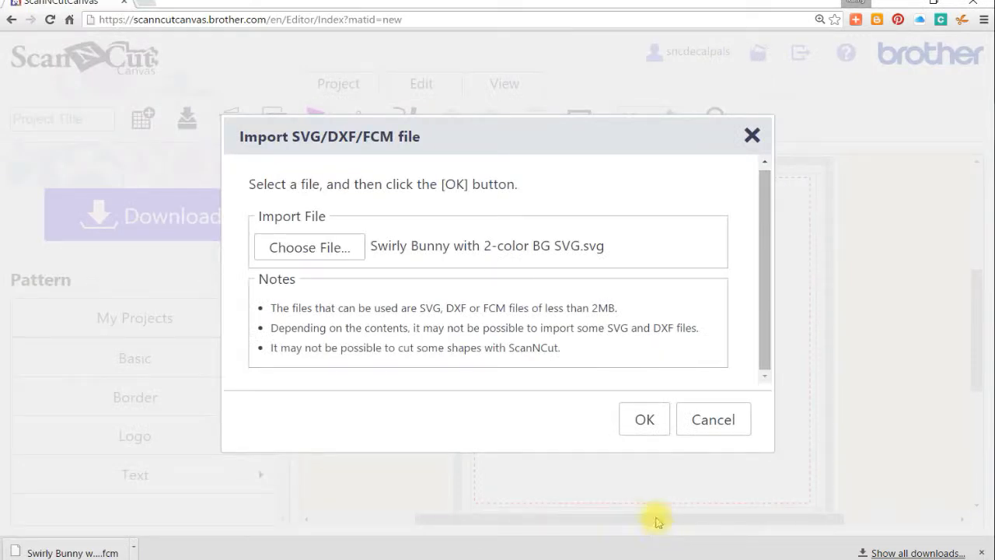
pyautogui.click(642, 426)
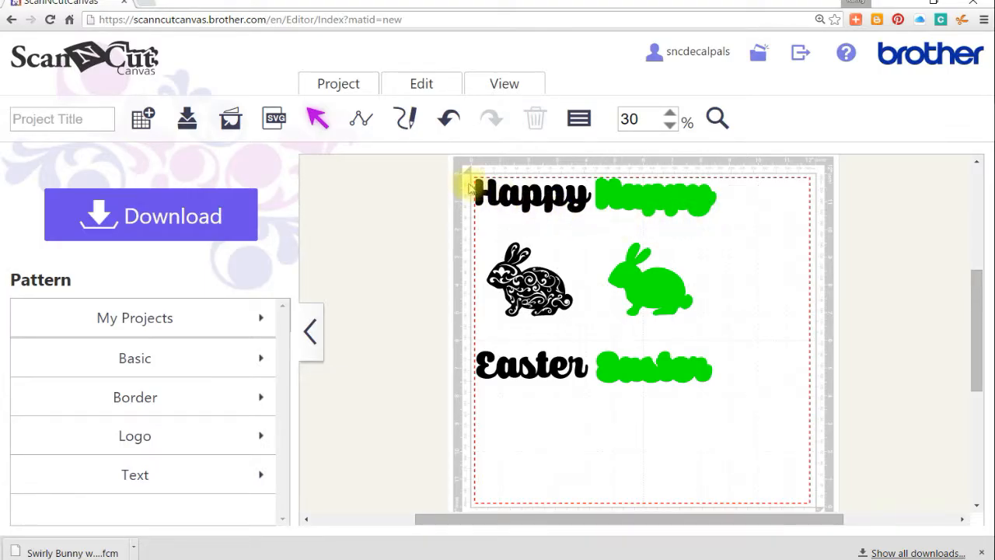
# Step: Center the black and green Happy shapes on each other horizontally and vertically, and group them
pyautogui.moveTo(467, 170); pyautogui.dragTo(746, 237)
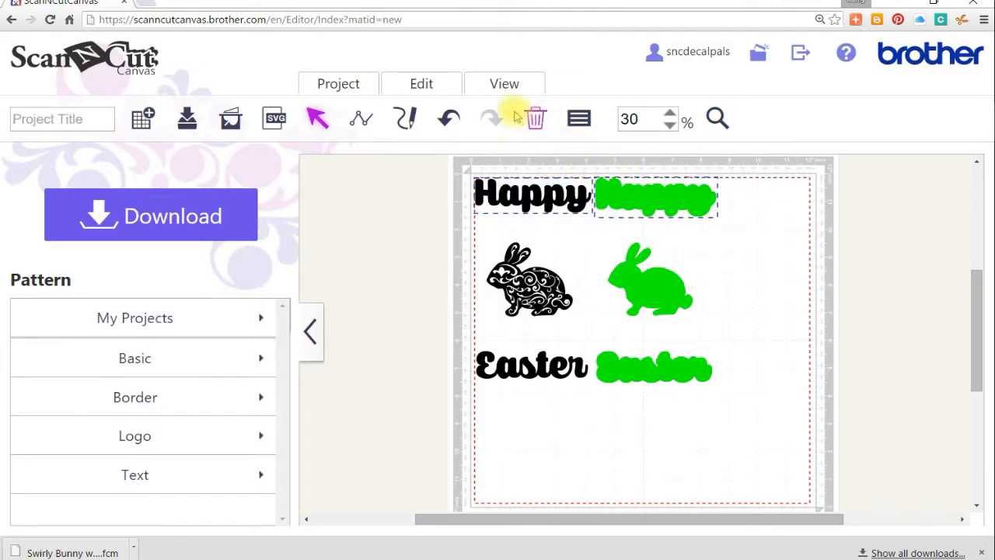
pyautogui.click(440, 84)
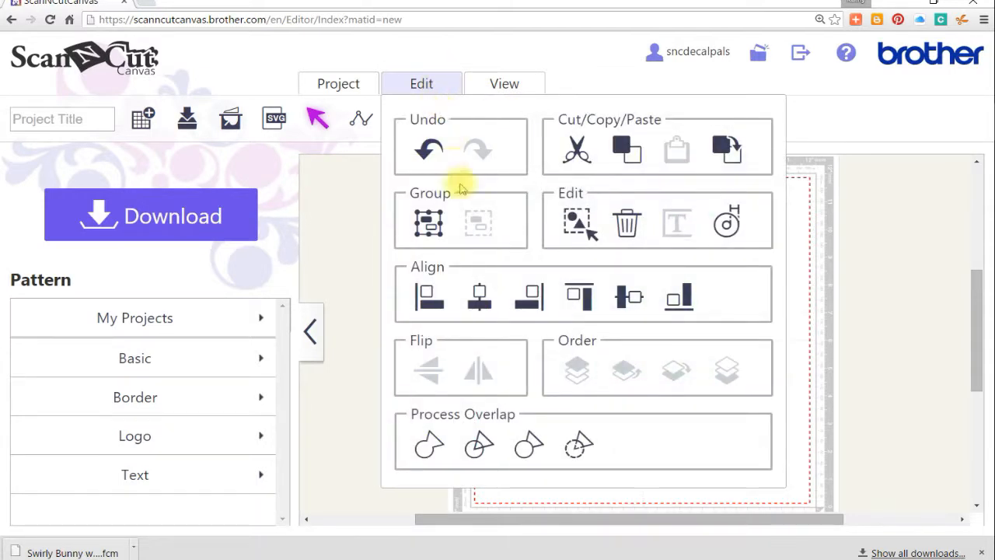
pyautogui.click(479, 299)
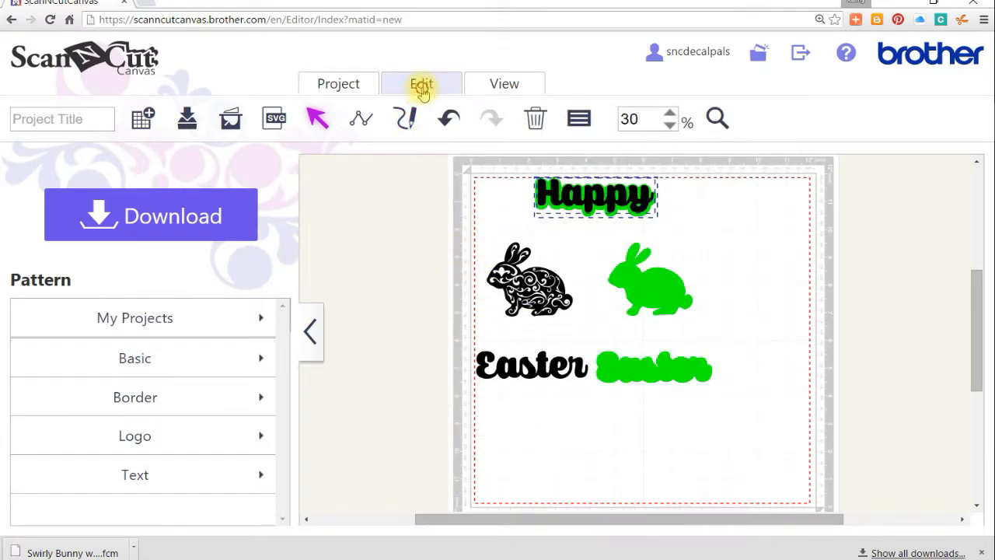
pyautogui.click(422, 87)
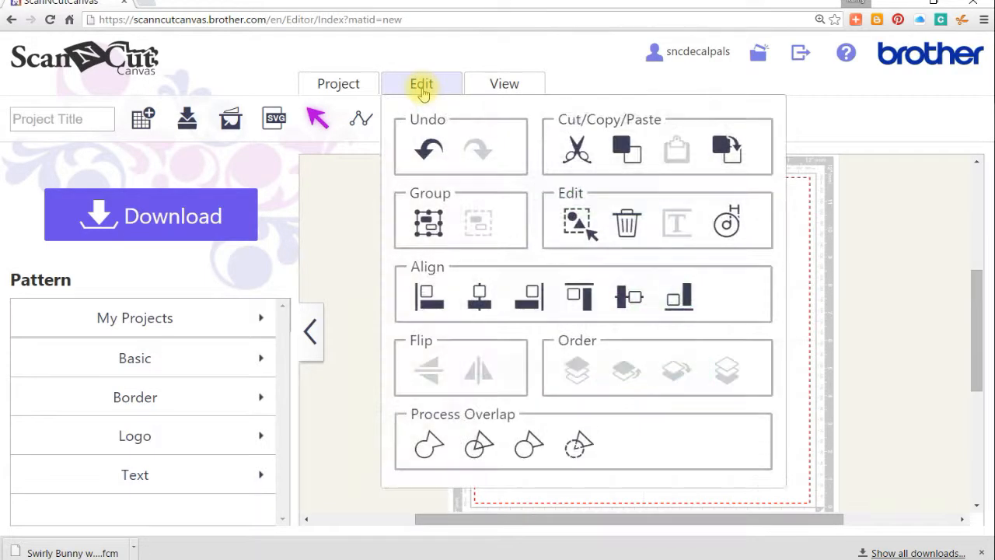
pyautogui.click(630, 299)
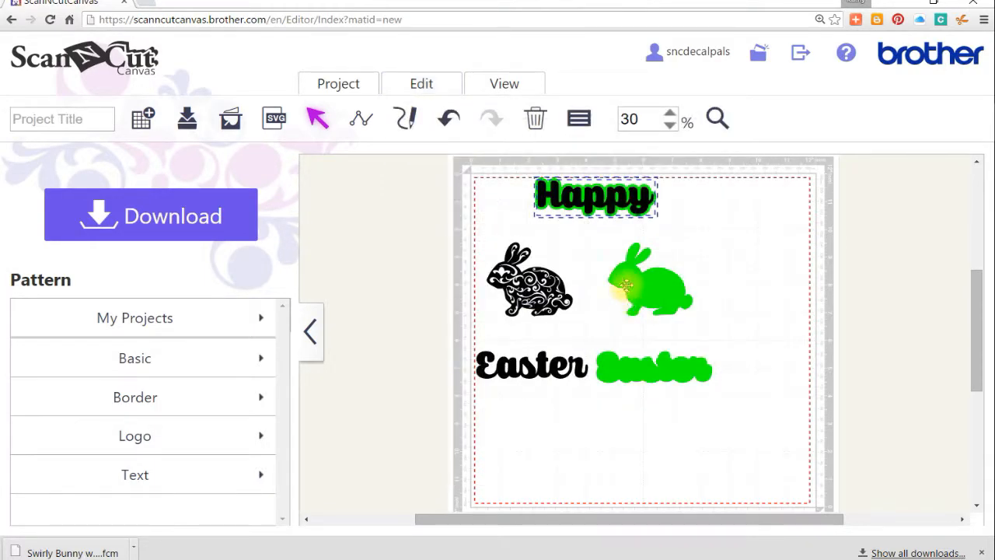
pyautogui.click(426, 84)
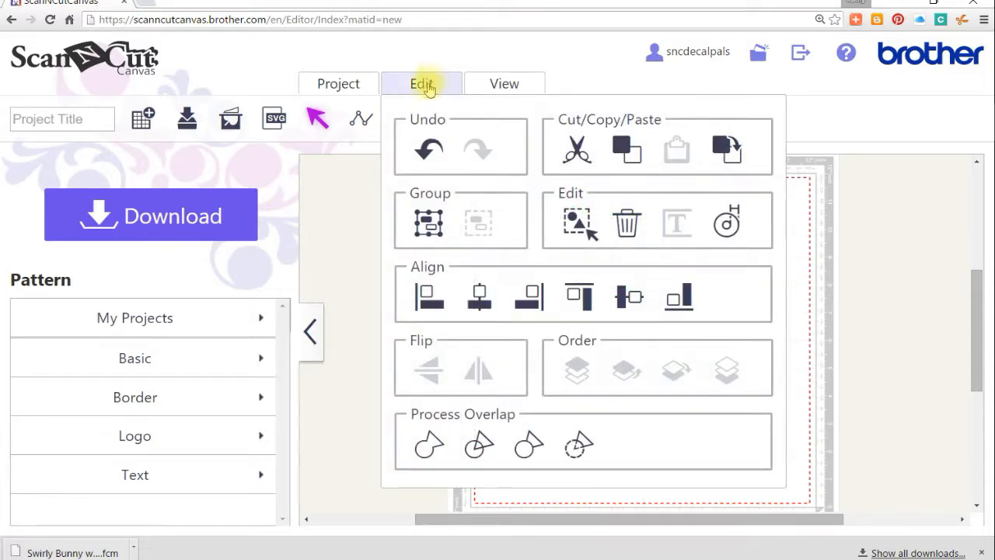
pyautogui.click(429, 223)
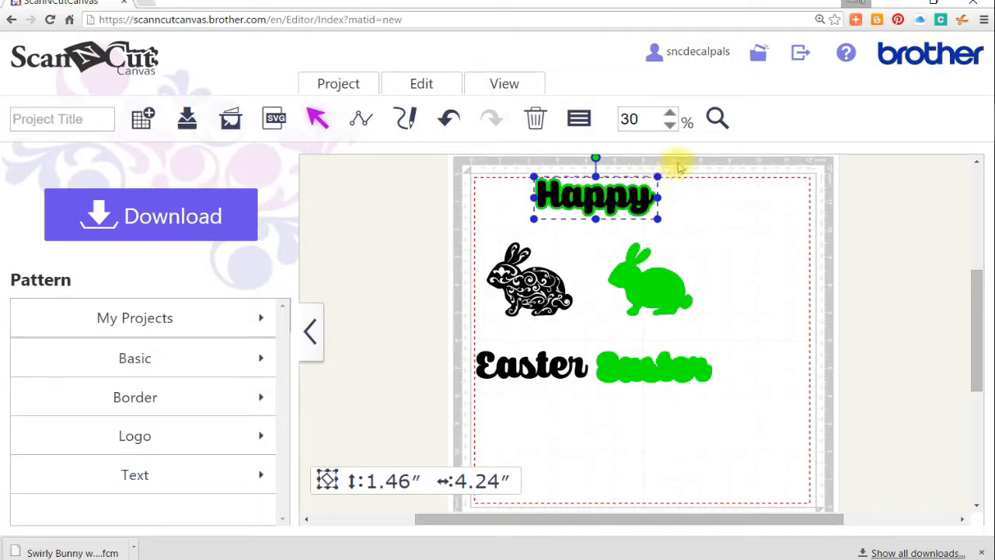
# Step: Center the black swirly bunny and the green bunny silhouette on each other horizontally and vertically
pyautogui.click(717, 118)
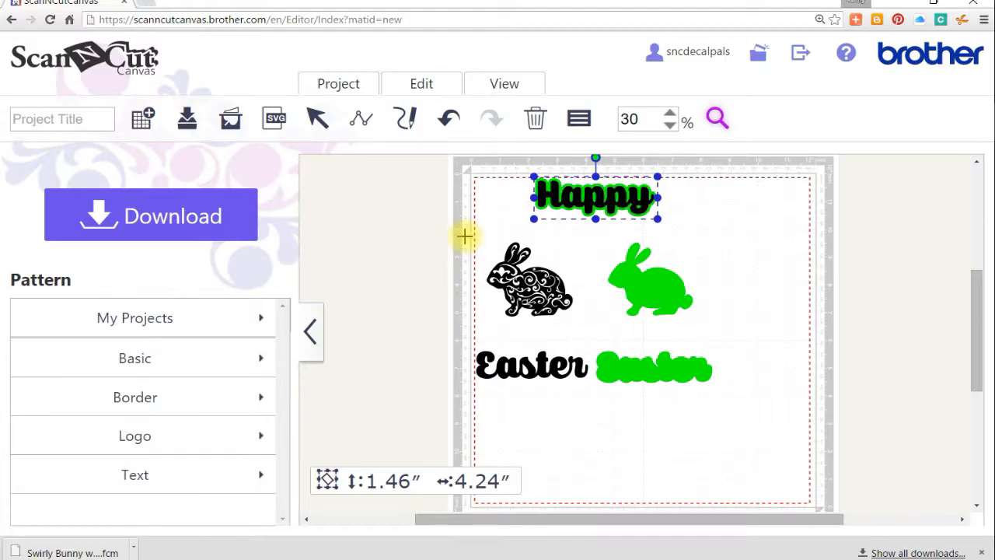
pyautogui.moveTo(464, 235); pyautogui.dragTo(726, 329)
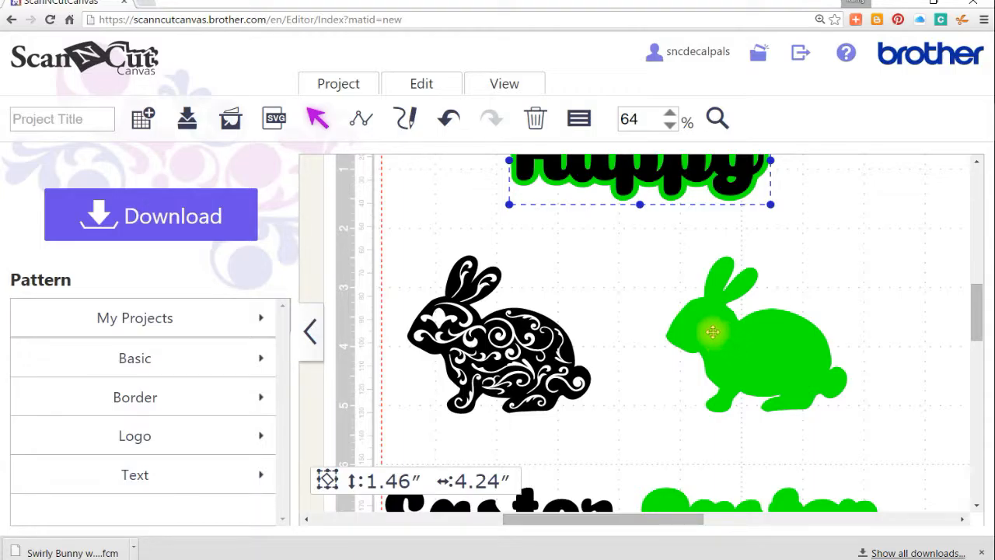
pyautogui.click(410, 218)
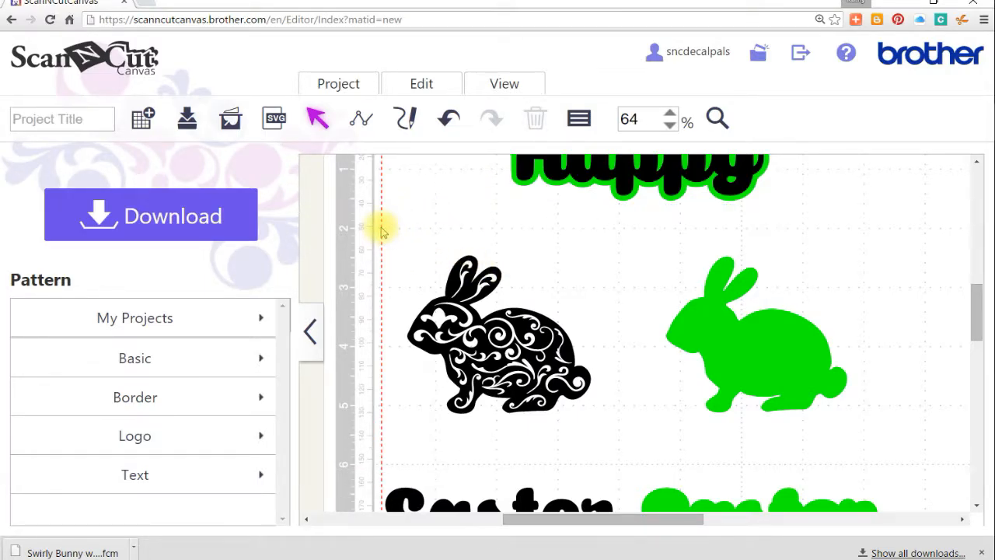
pyautogui.moveTo(381, 230); pyautogui.dragTo(843, 444)
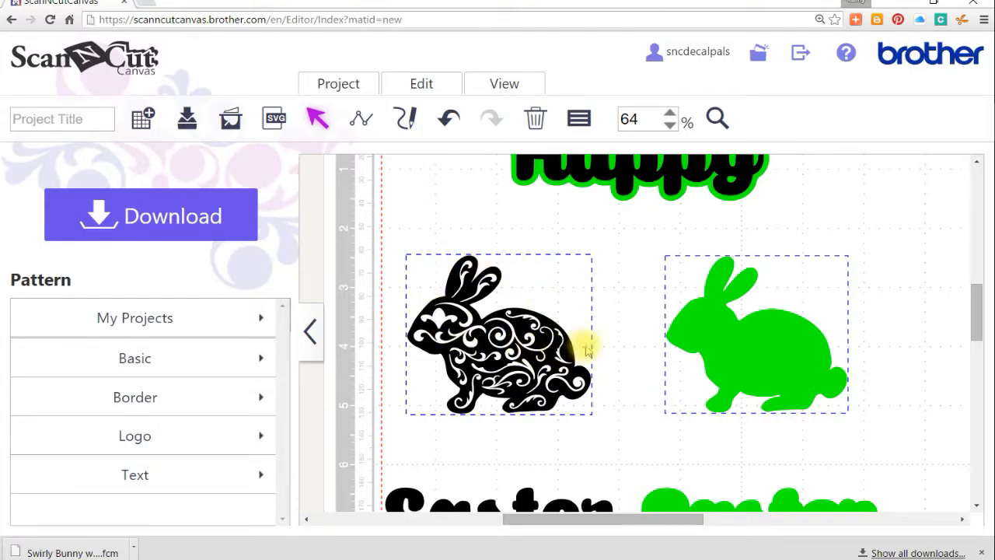
pyautogui.click(419, 87)
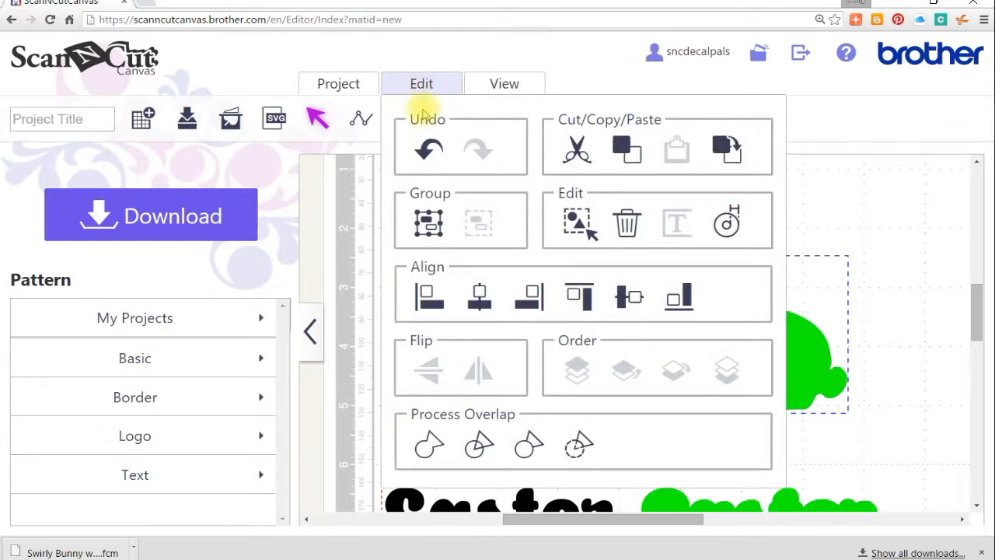
pyautogui.click(481, 300)
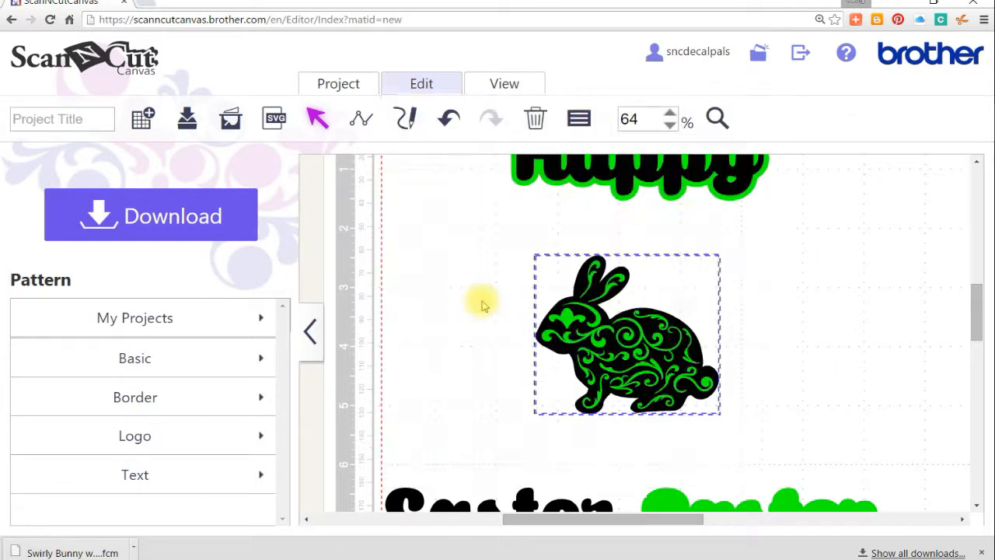
pyautogui.click(420, 87)
pyautogui.click(627, 300)
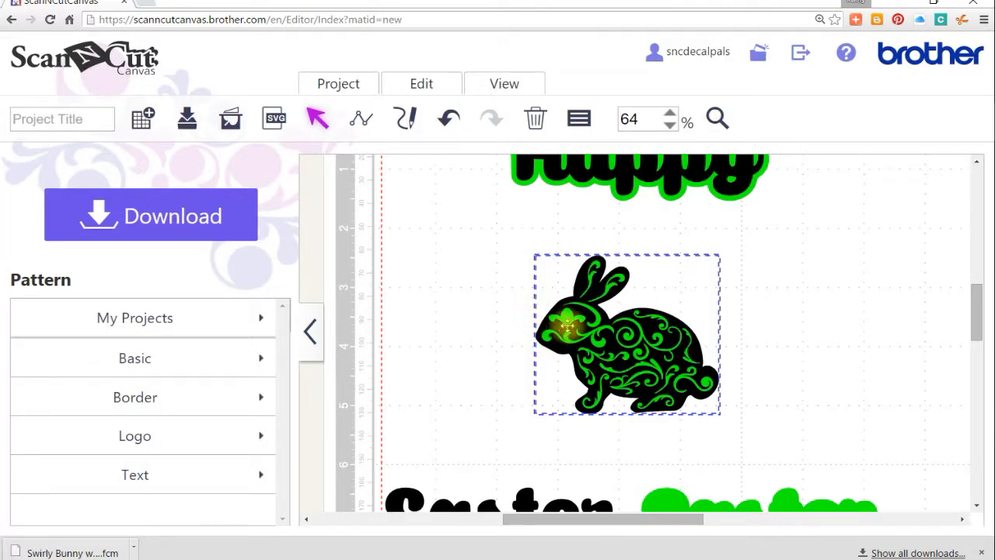
# Step: Try sending the black swirly bunny to the back and shifting the green silhouette slightly to the left
pyautogui.click(465, 272)
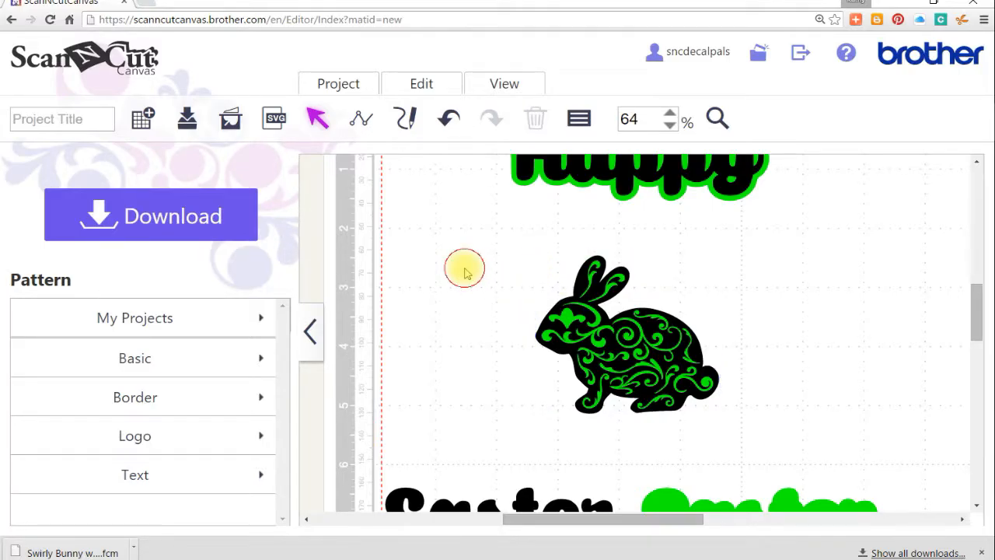
pyautogui.click(583, 329)
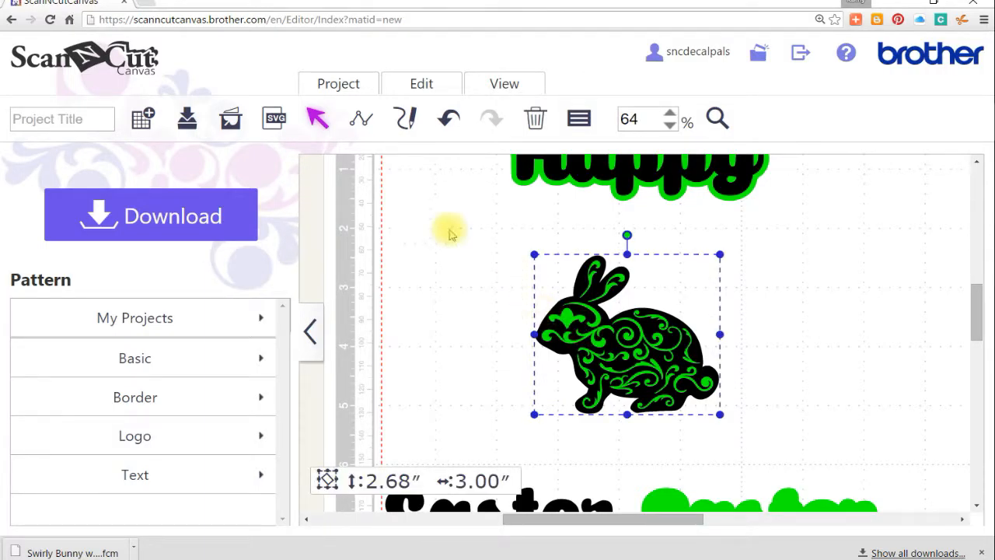
pyautogui.click(420, 85)
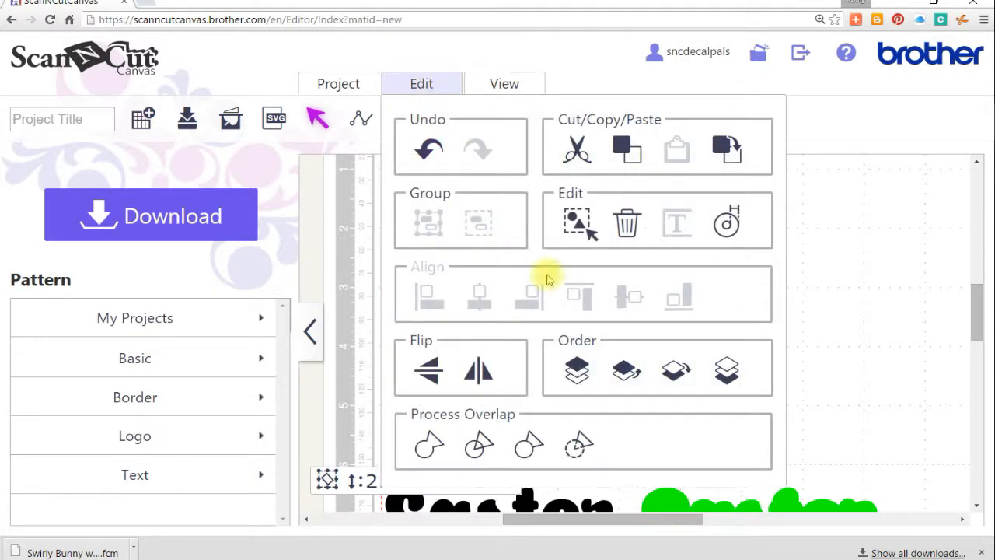
pyautogui.click(725, 379)
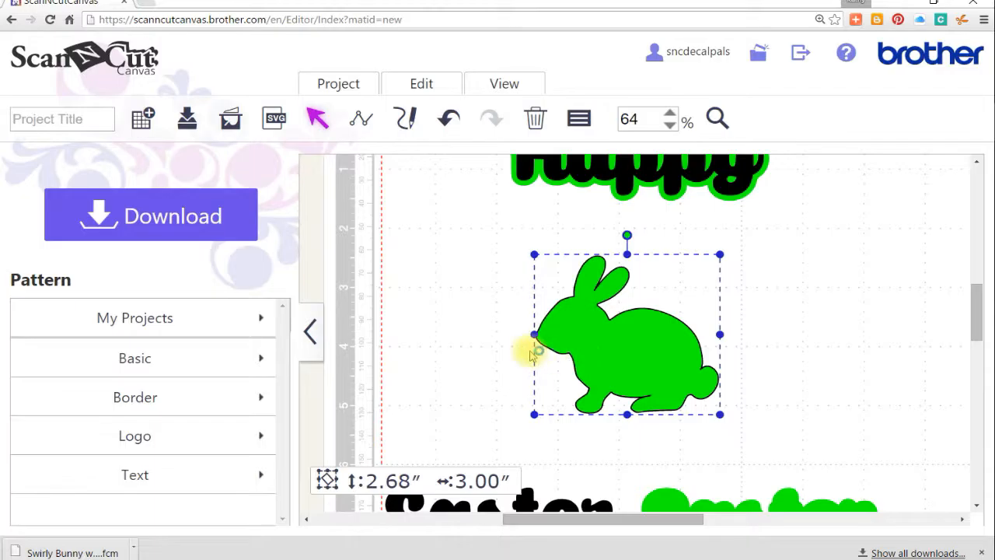
pyautogui.click(479, 351)
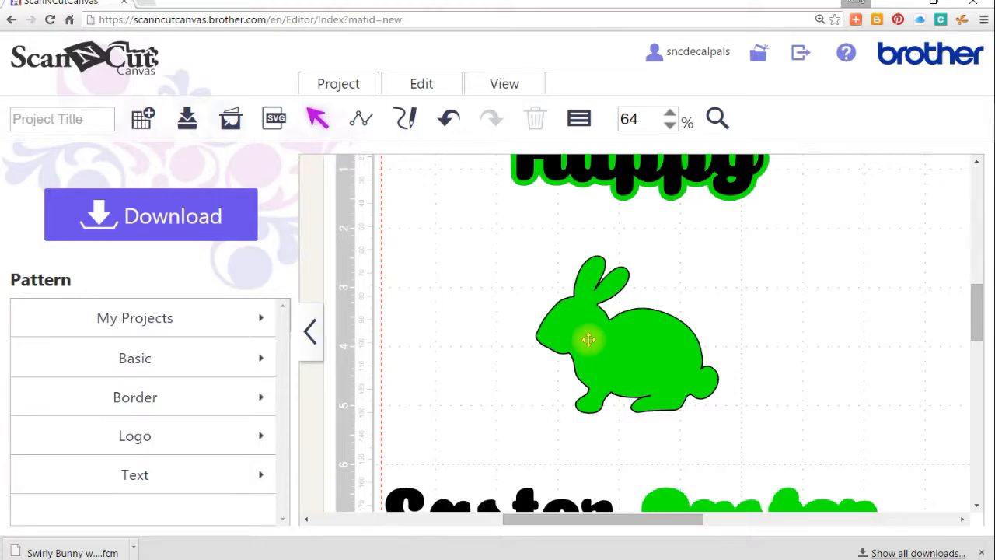
pyautogui.moveTo(589, 340); pyautogui.dragTo(557, 342)
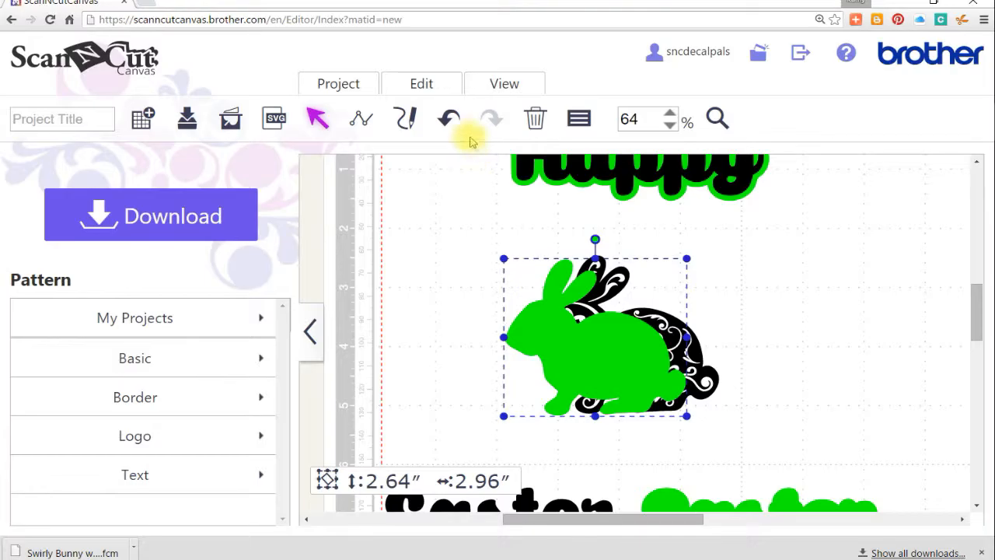
# Step: Undo the green silhouette's move and the black bunny's stacking order change
pyautogui.click(449, 125)
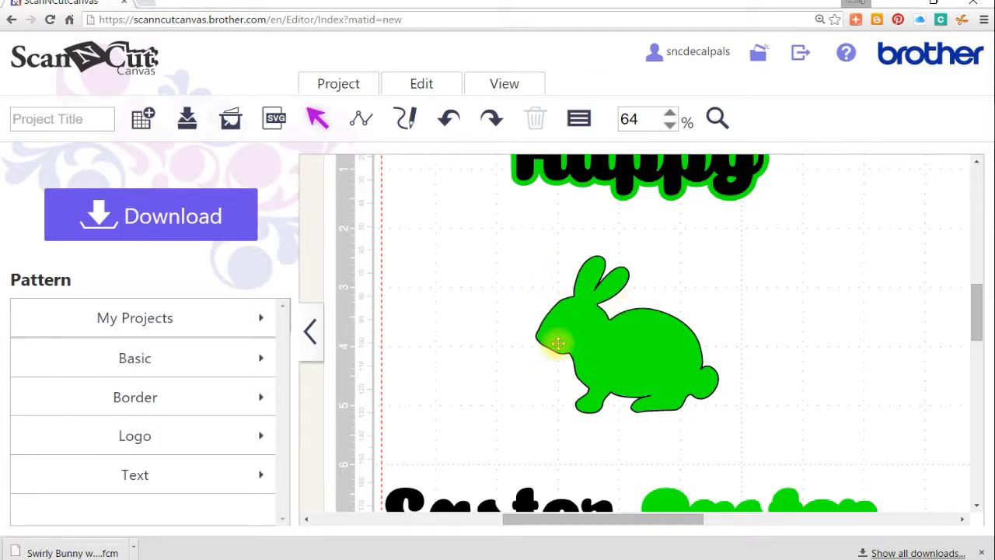
pyautogui.click(423, 84)
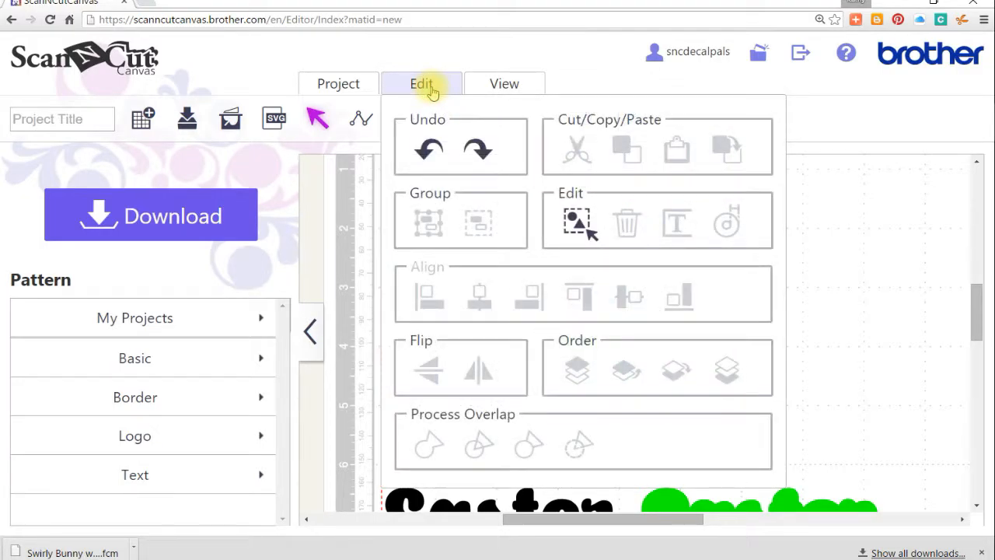
pyautogui.click(423, 147)
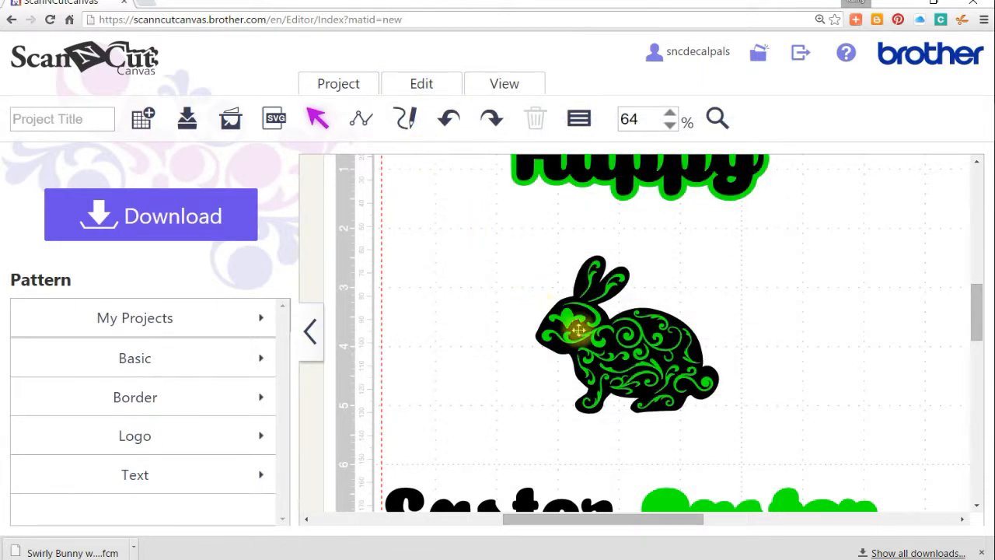
# Step: Group the two overlapping bunny shapes and move the group up close beneath the Happy text
pyautogui.moveTo(506, 234); pyautogui.dragTo(763, 444)
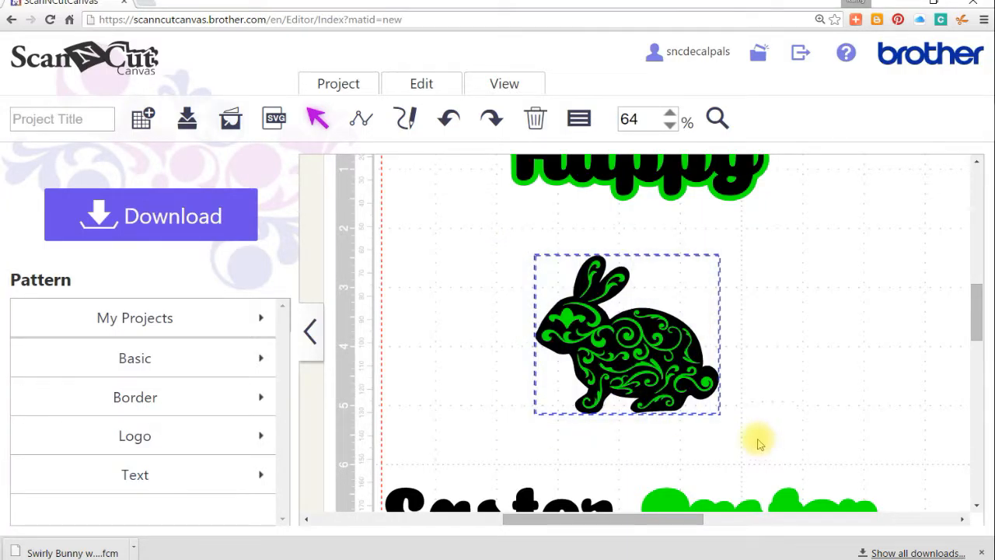
pyautogui.click(428, 85)
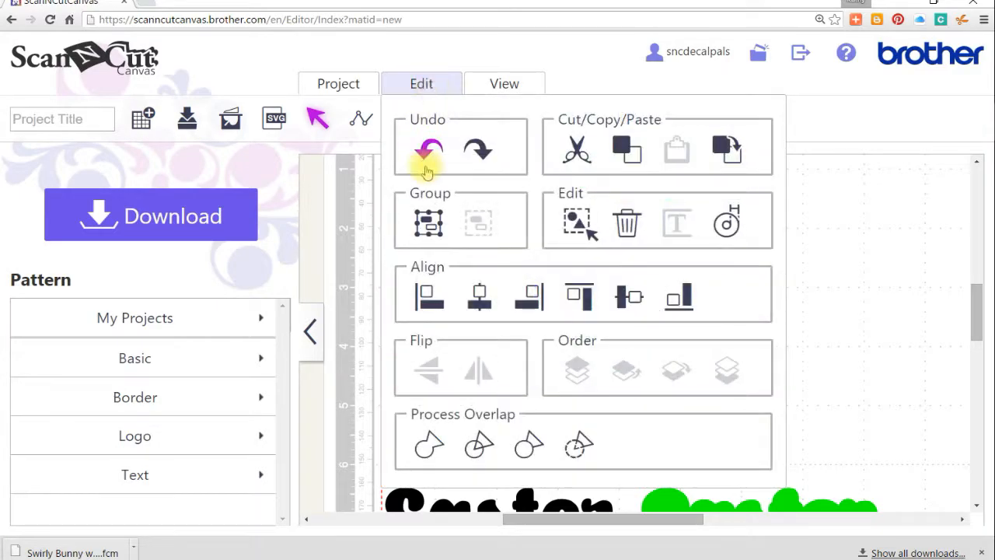
pyautogui.click(432, 225)
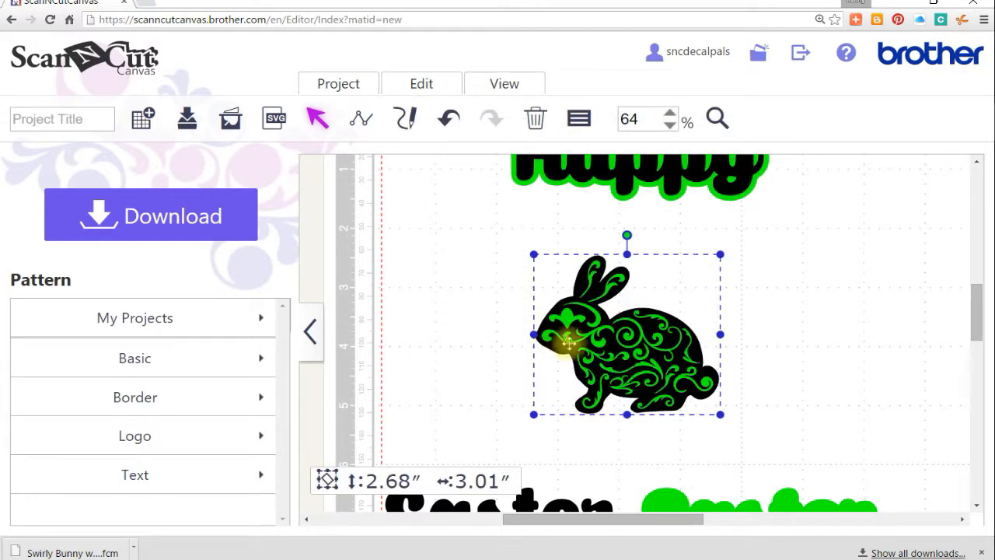
pyautogui.moveTo(611, 340); pyautogui.dragTo(606, 284)
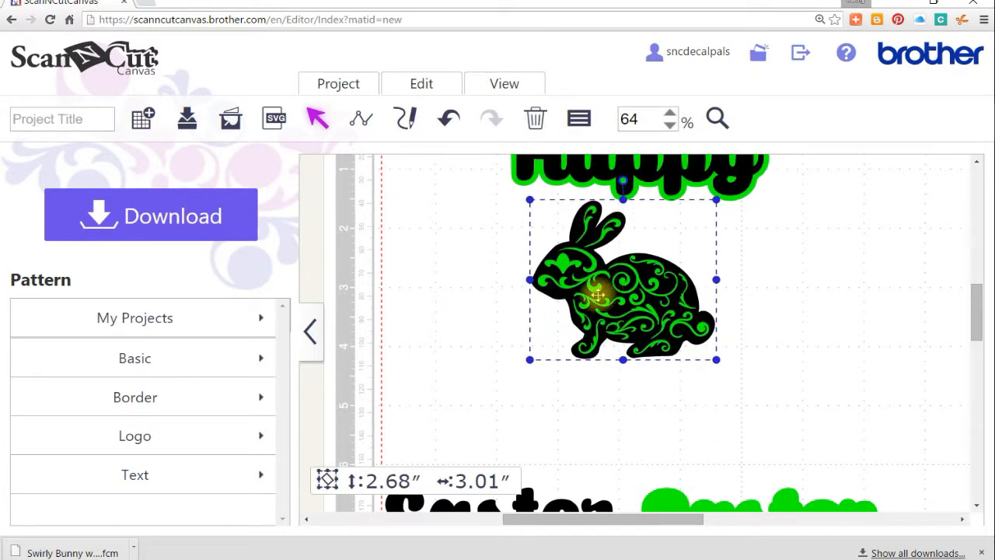
# Step: Center the black Easter text and its green background shape on each other horizontally and vertically, and group them
pyautogui.scroll(-3, 582, 340)
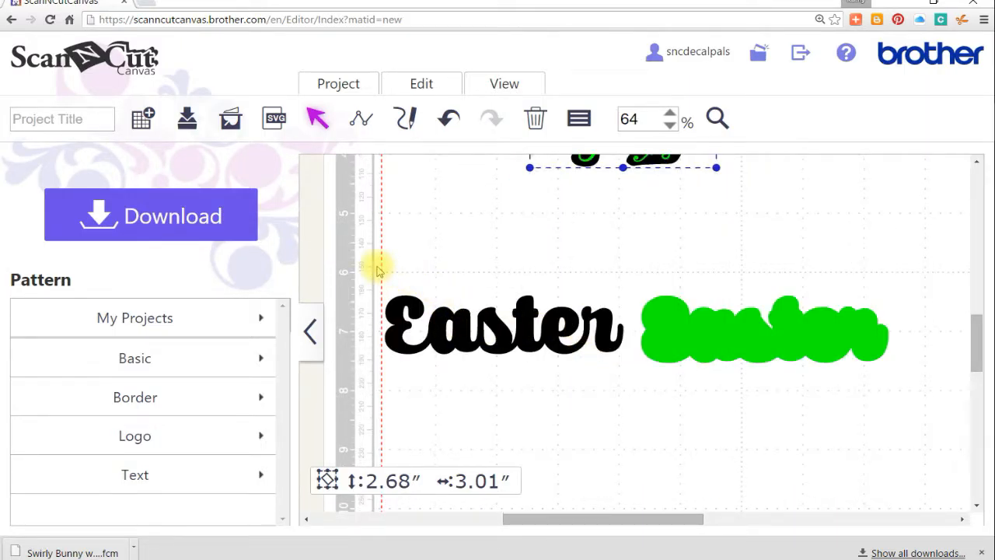
pyautogui.moveTo(382, 262); pyautogui.dragTo(902, 391)
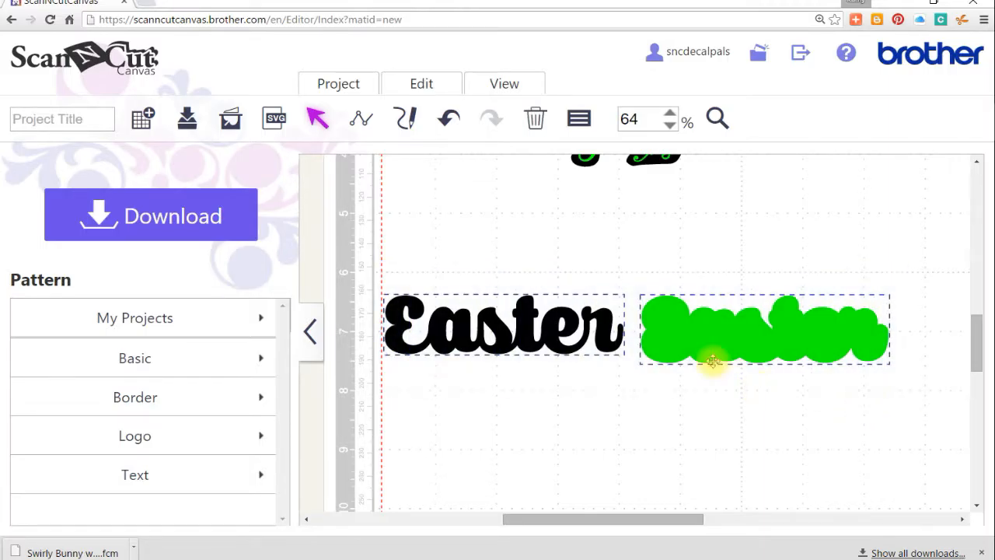
pyautogui.click(430, 85)
pyautogui.click(474, 299)
pyautogui.click(426, 83)
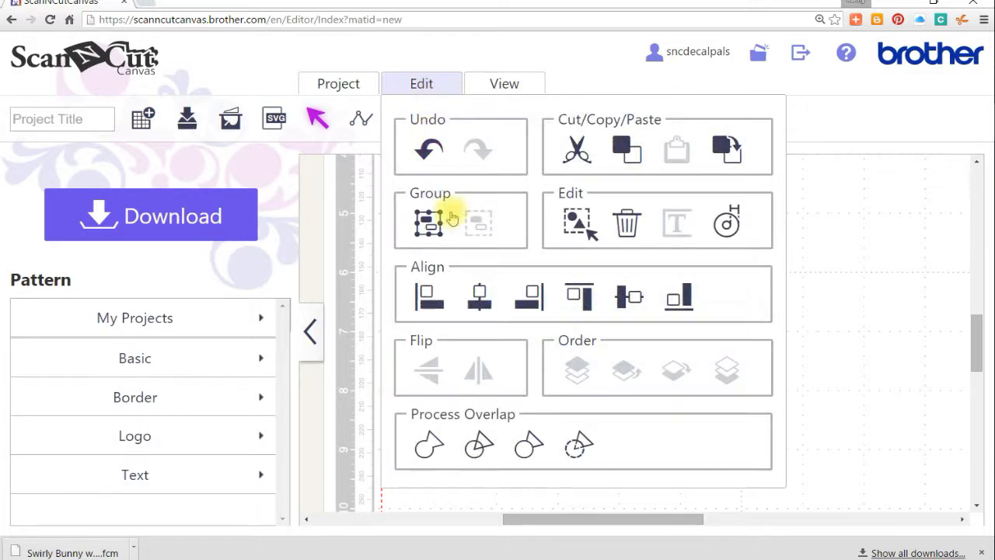
pyautogui.click(620, 300)
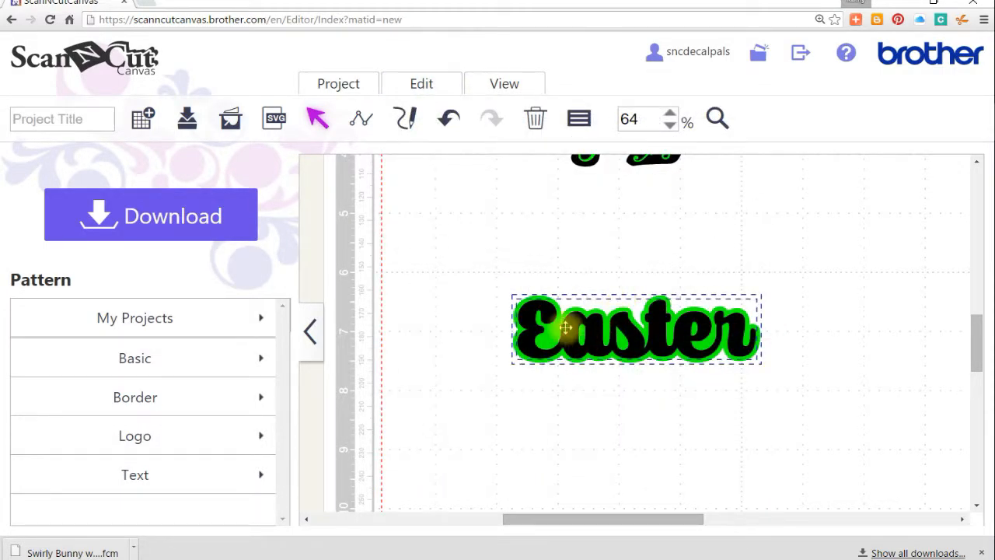
pyautogui.click(426, 83)
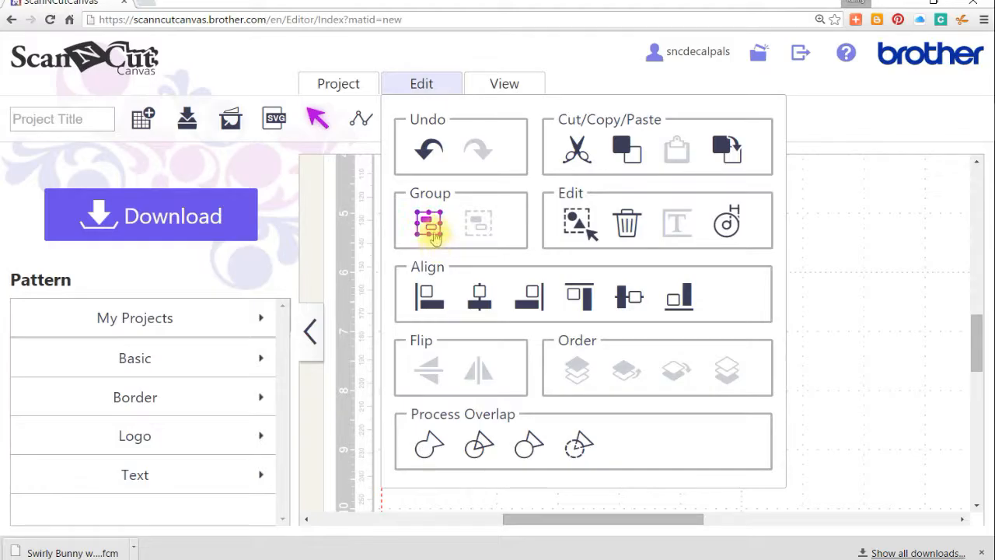
pyautogui.click(430, 227)
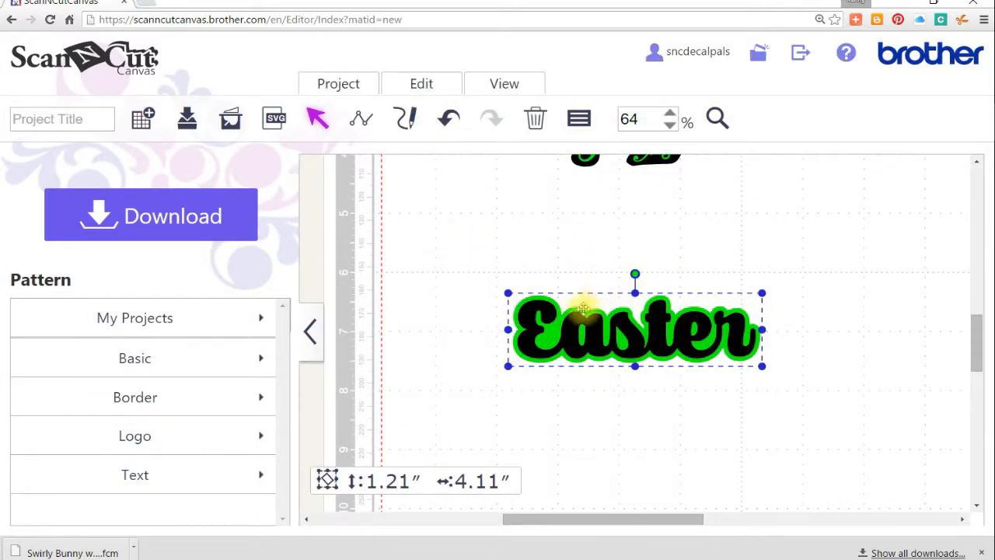
# Step: Move the Easter group up close beneath the bunny and shift the bunny slightly right between the two words
pyautogui.click(496, 86)
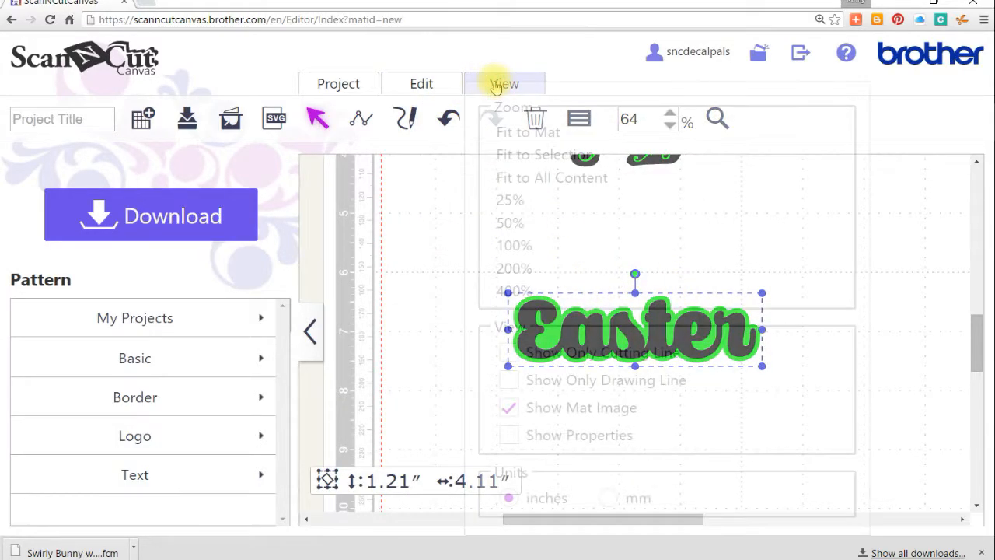
pyautogui.click(542, 178)
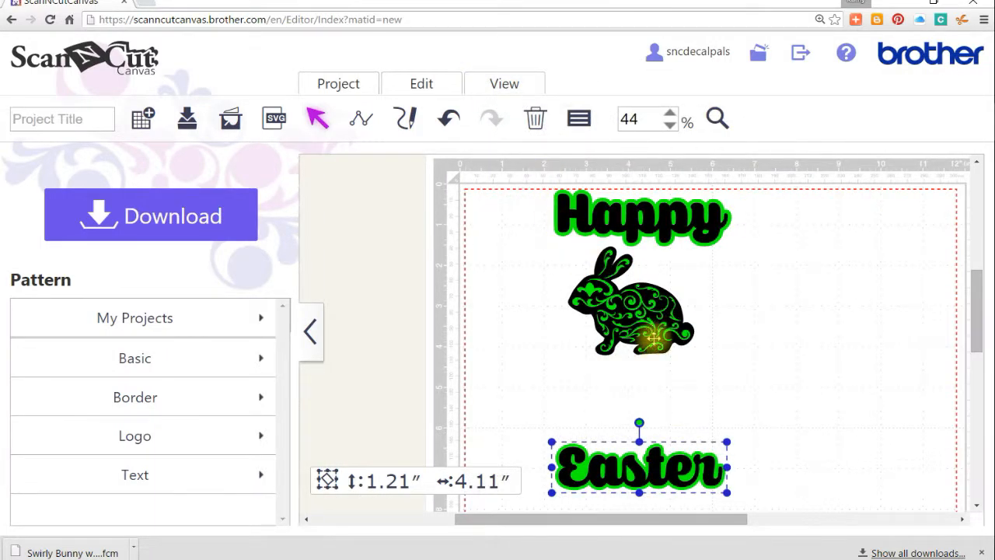
pyautogui.moveTo(645, 460); pyautogui.dragTo(649, 381)
pyautogui.moveTo(654, 321); pyautogui.dragTo(669, 321)
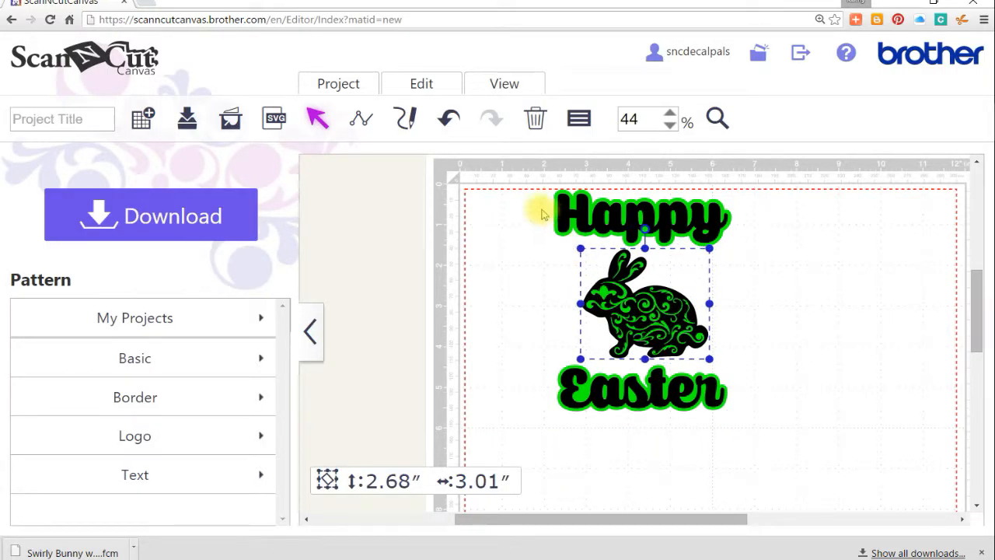
# Step: Align the Happy, bunny and Easter groups on a common vertical centerline
pyautogui.moveTo(530, 180); pyautogui.dragTo(817, 437)
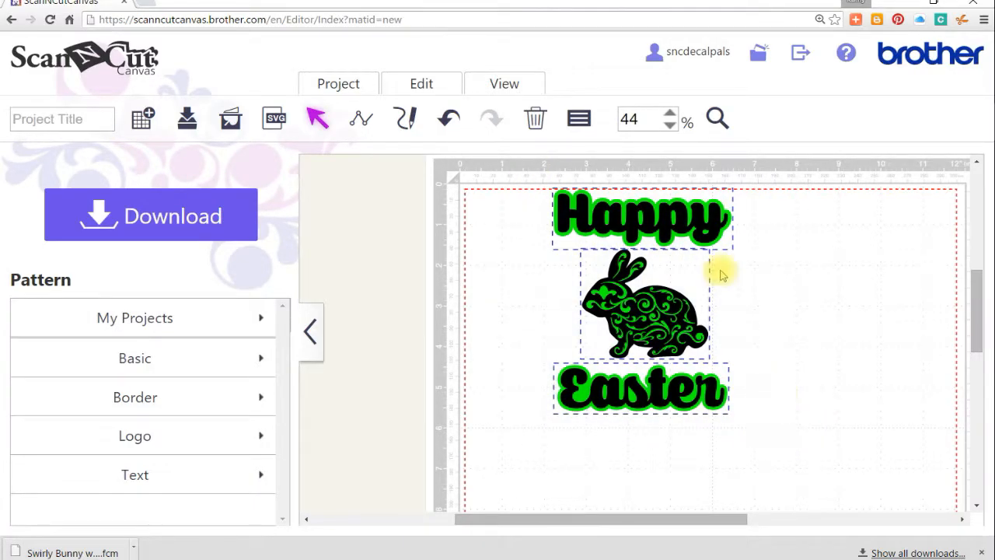
pyautogui.click(437, 87)
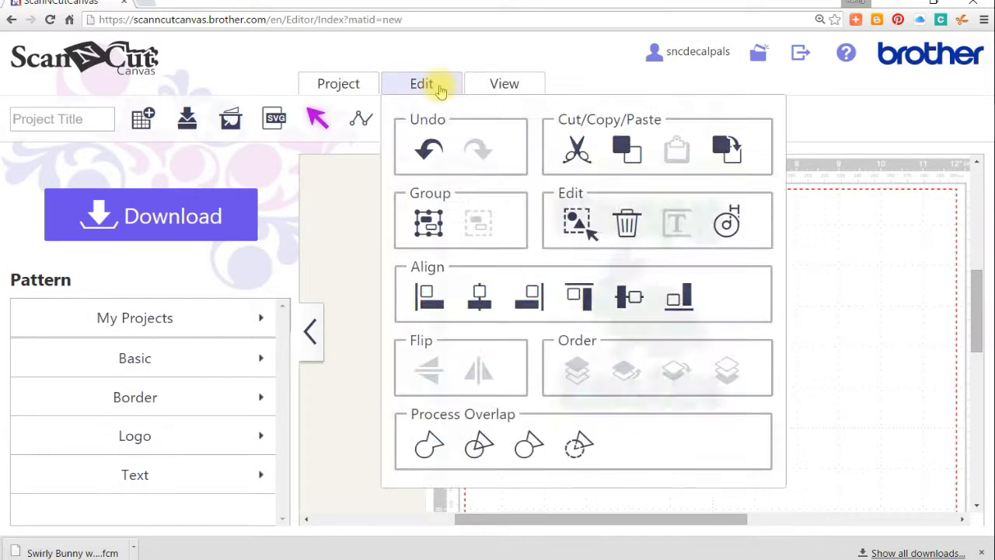
pyautogui.click(478, 300)
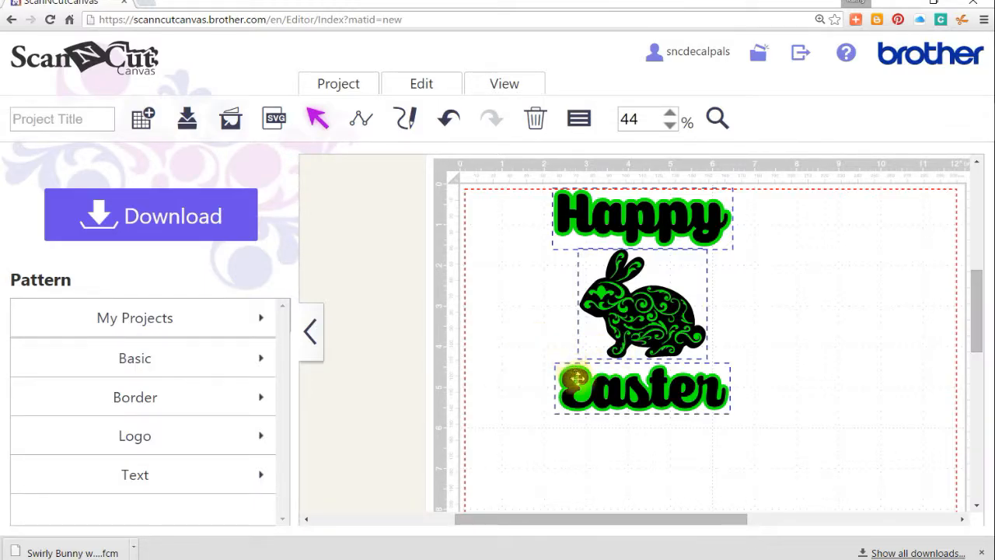
pyautogui.click(505, 324)
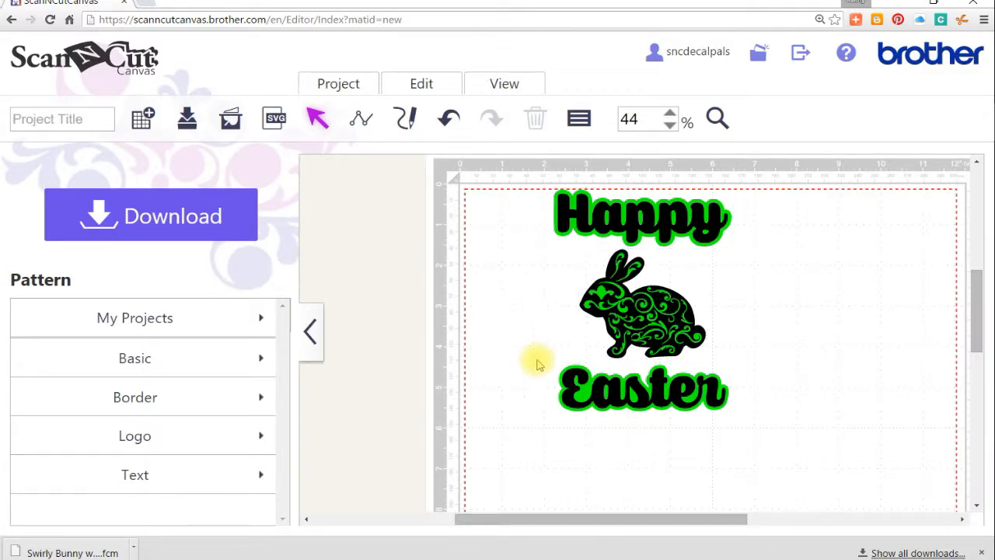
# Step: Nudge the Easter group upward in small increments to close the gap below the bunny, checking the spacing against Happy
pyautogui.click(593, 395)
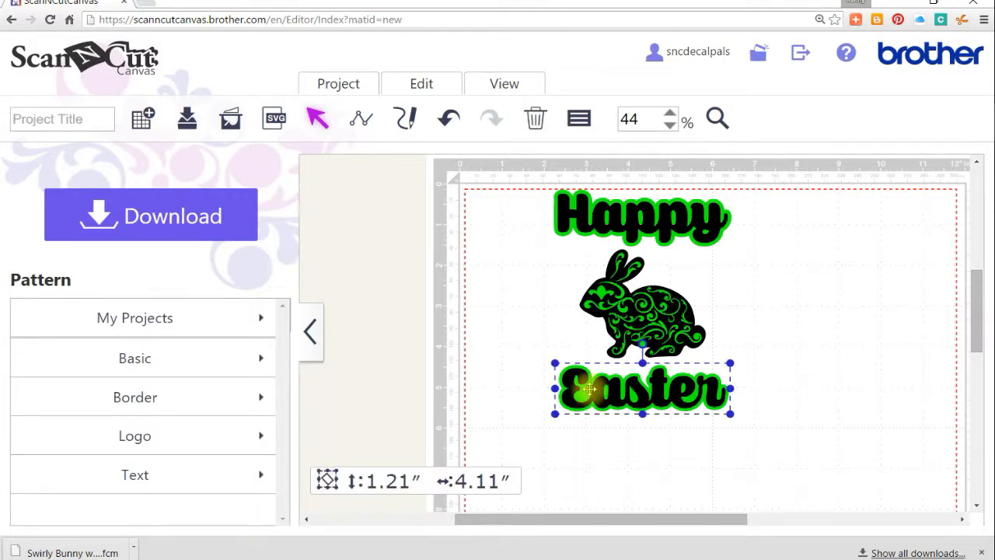
pyautogui.press('Up')
pyautogui.press('Up')
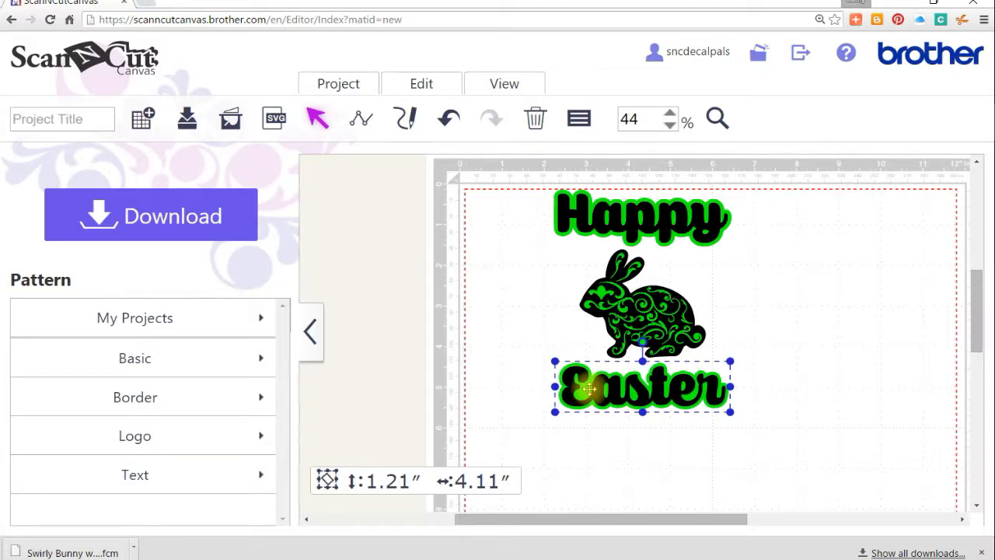
pyautogui.moveTo(507, 178); pyautogui.dragTo(815, 460)
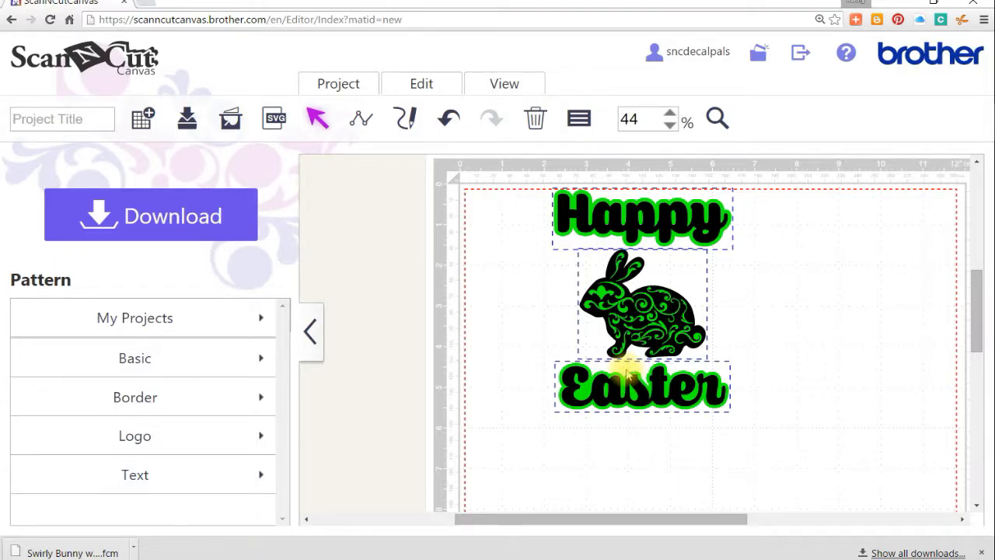
pyautogui.click(528, 332)
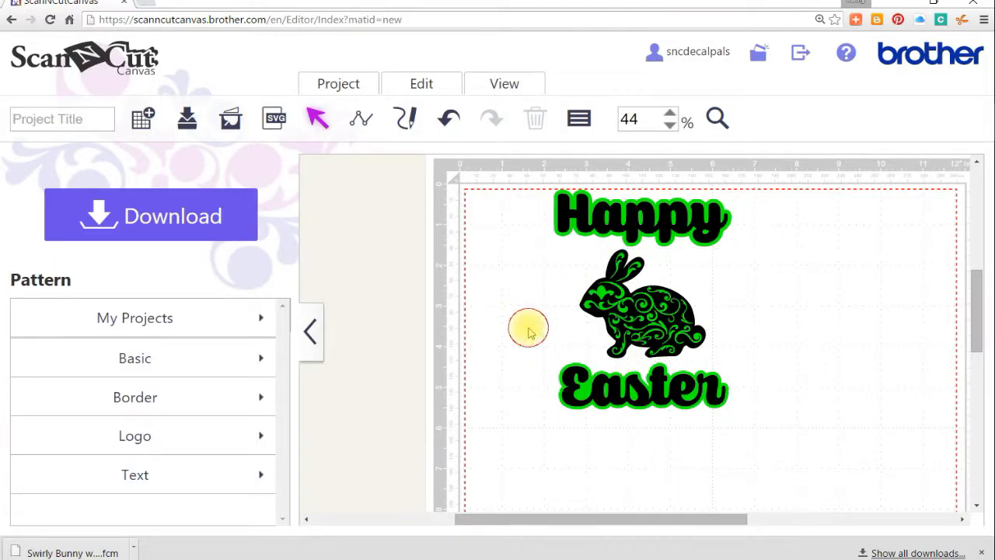
pyautogui.click(618, 384)
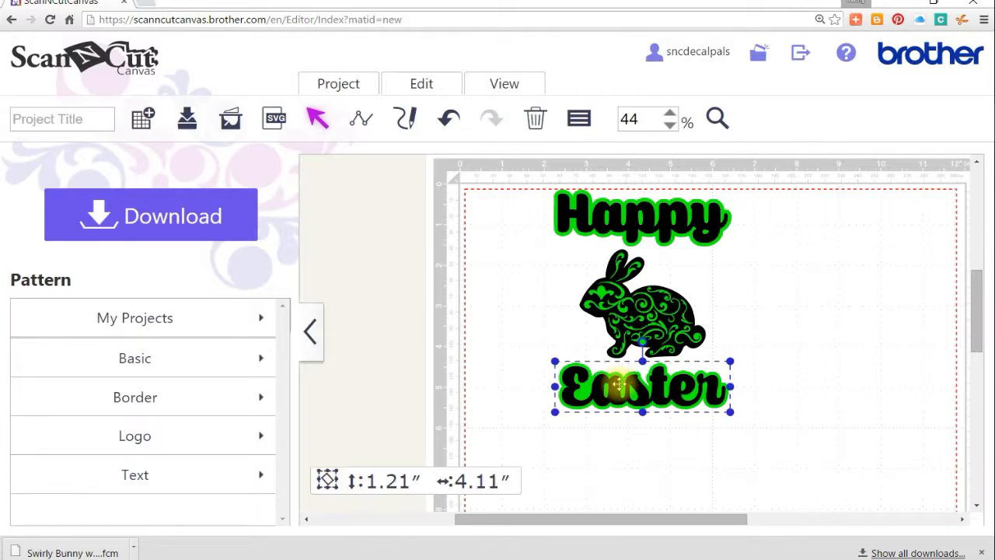
pyautogui.press('Up')
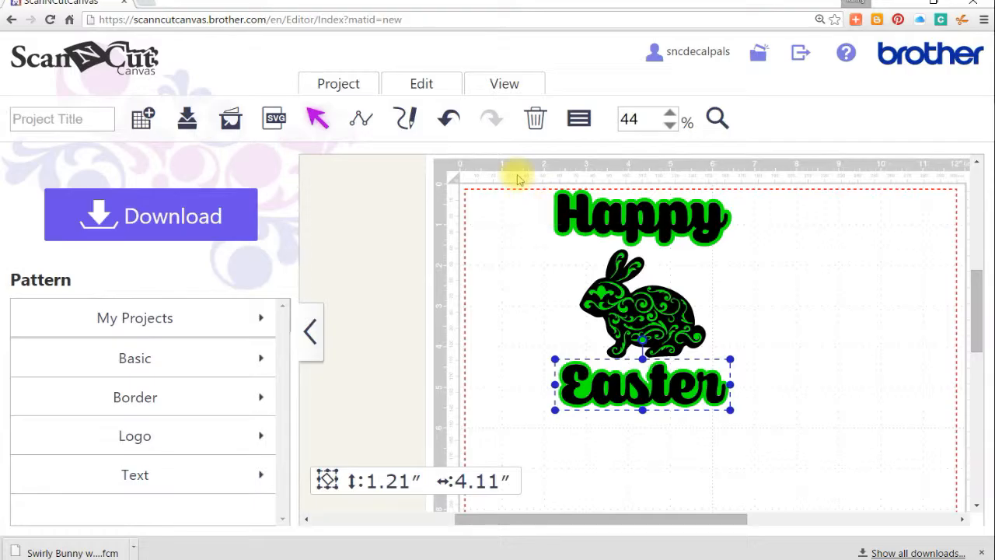
pyautogui.moveTo(517, 173); pyautogui.dragTo(821, 484)
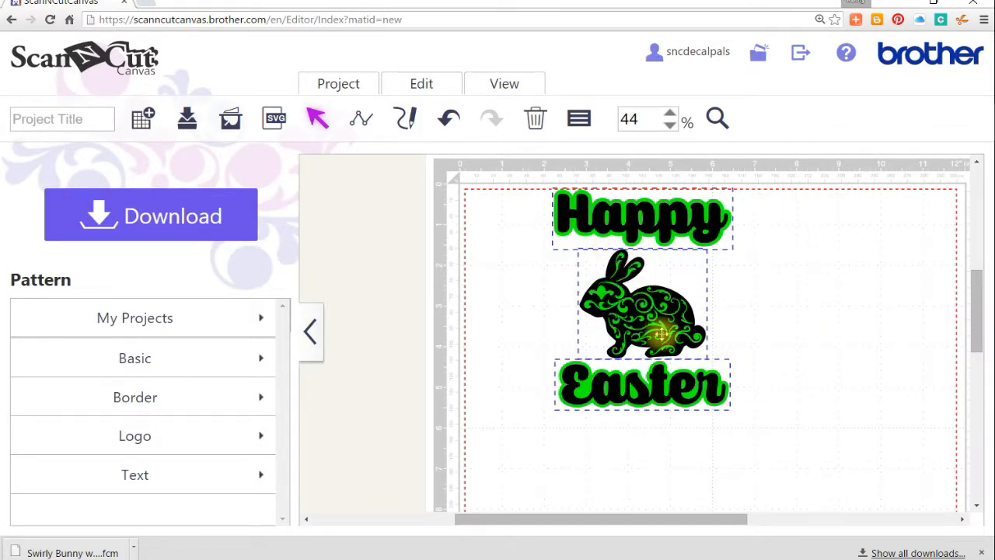
pyautogui.click(529, 279)
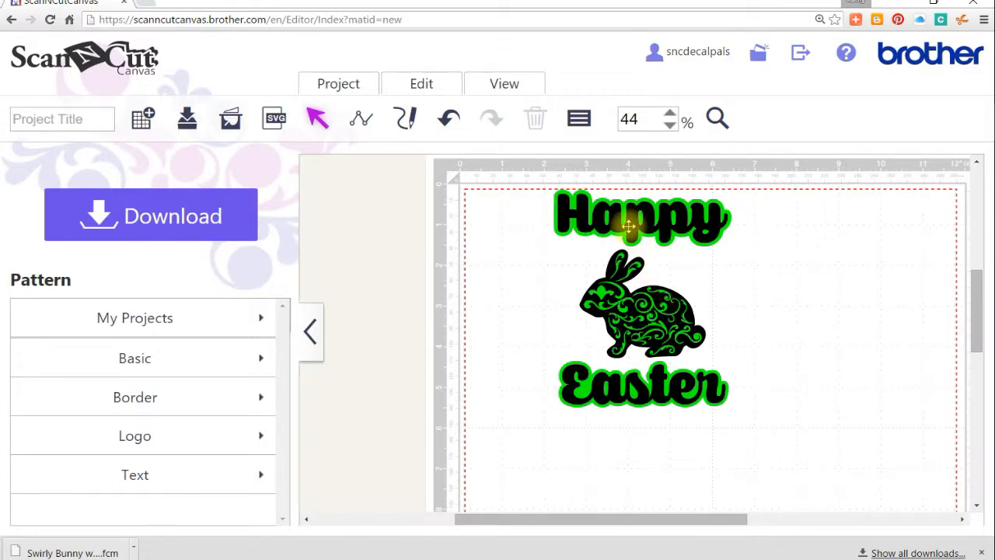
# Step: Move the Happy and Easter groups left to line up with the bunny's tail and bring them closer to the bunny vertically
pyautogui.moveTo(628, 225); pyautogui.dragTo(602, 233)
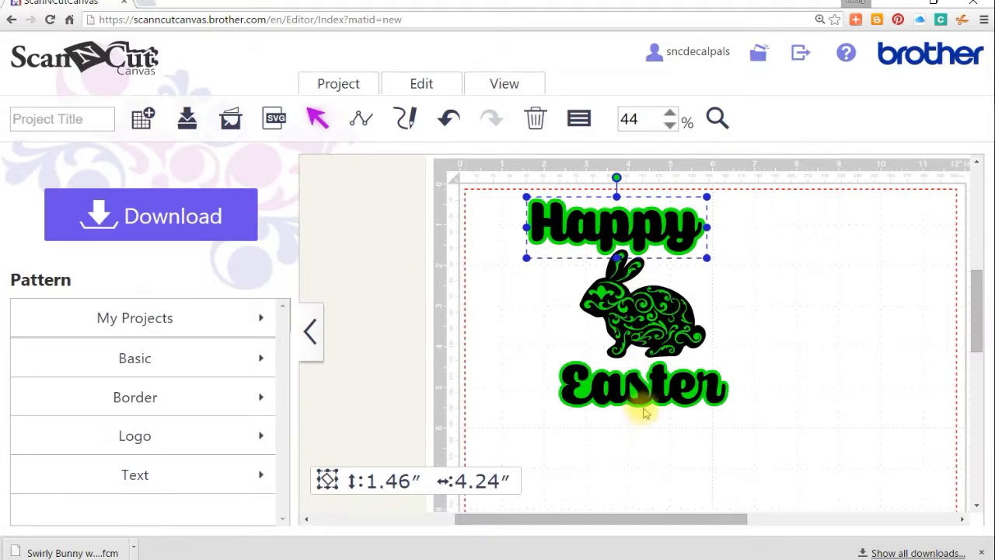
pyautogui.moveTo(649, 396); pyautogui.dragTo(626, 387)
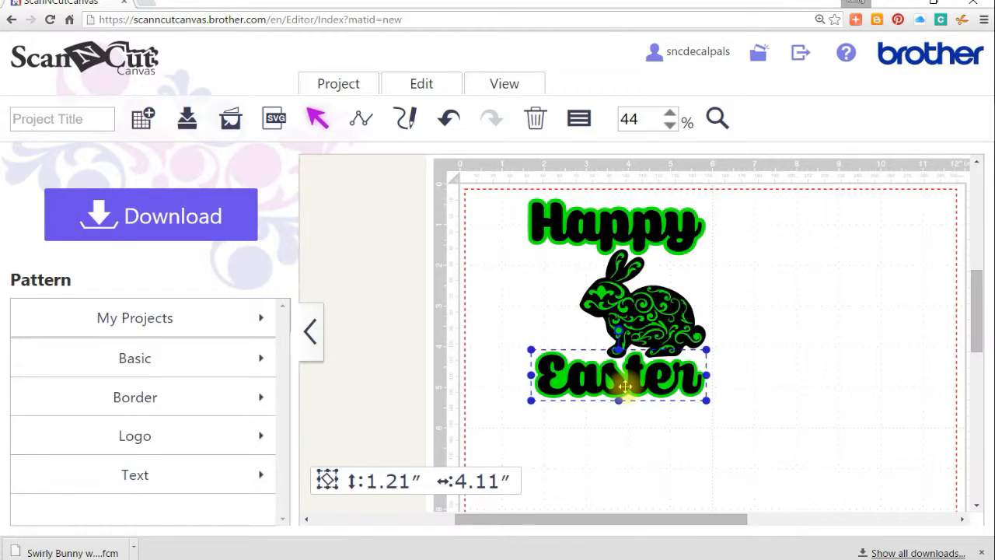
pyautogui.click(638, 450)
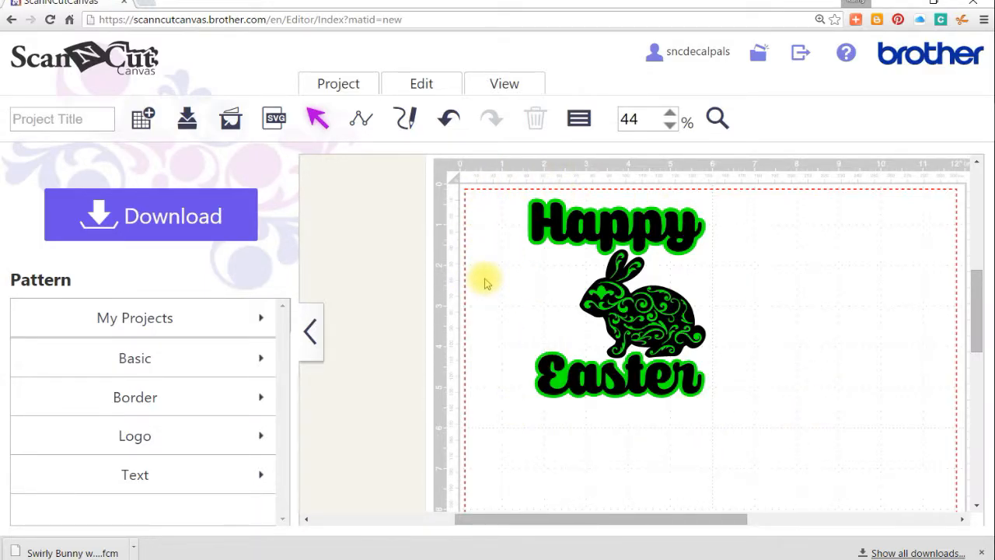
# Step: Group the Happy, bunny and Easter pieces into one design
pyautogui.moveTo(504, 167); pyautogui.dragTo(776, 466)
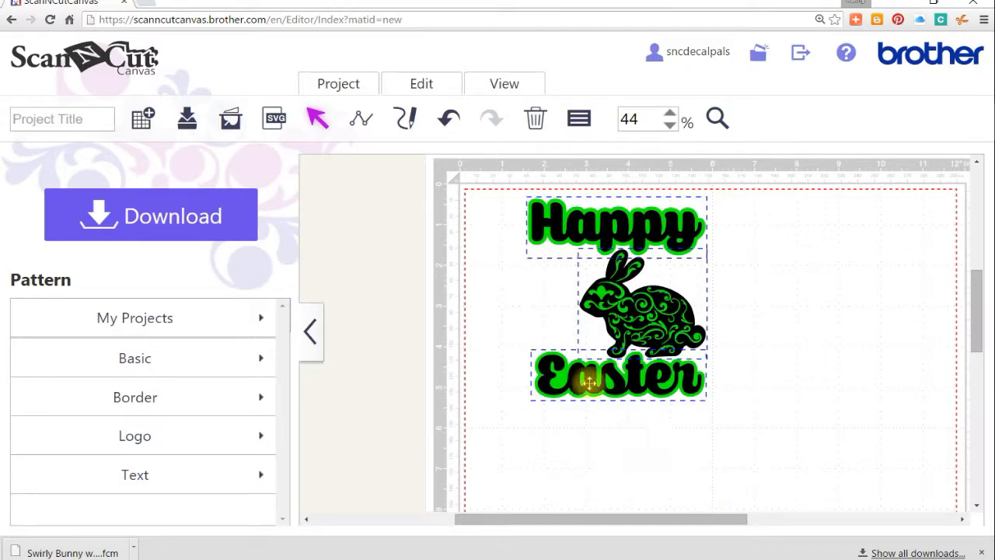
pyautogui.click(435, 88)
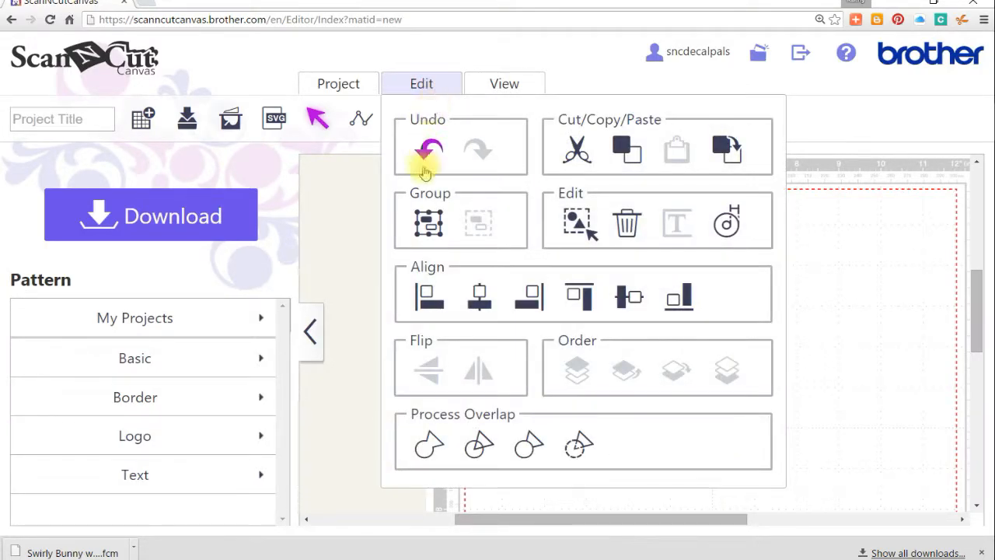
pyautogui.click(426, 224)
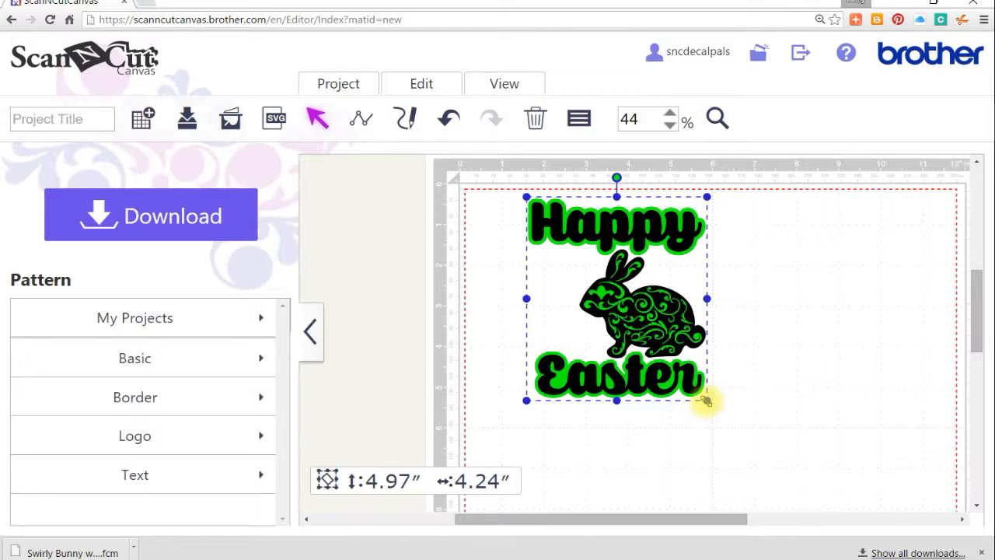
# Step: Enlarge the grouped design proportionally to about 7.06 inches high and 6.02 inches wide
pyautogui.moveTo(706, 400); pyautogui.dragTo(772, 473)
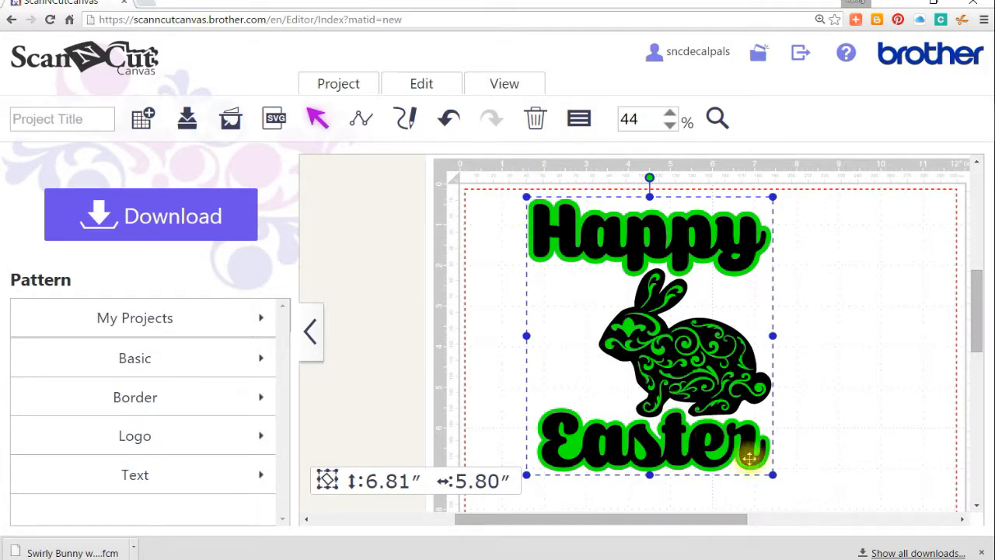
pyautogui.moveTo(772, 474); pyautogui.dragTo(790, 489)
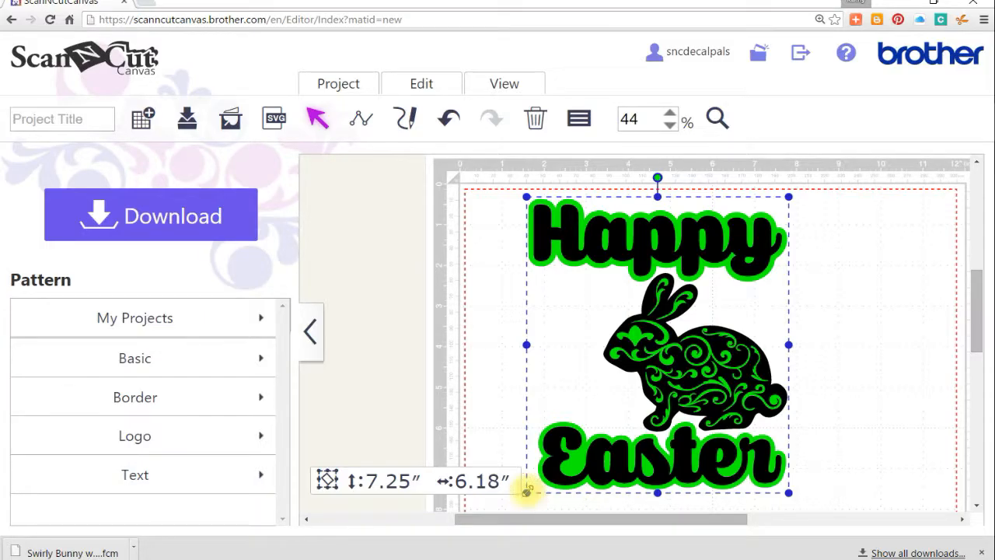
pyautogui.moveTo(526, 492); pyautogui.dragTo(534, 485)
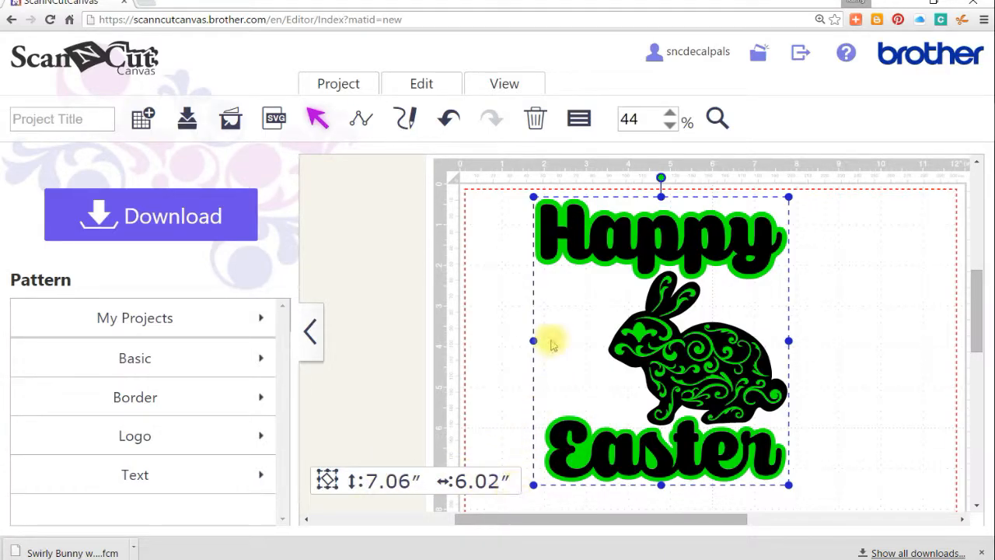
# Step: Set the grouped design's height to exactly 7 inches with the aspect ratio maintained
pyautogui.click(578, 118)
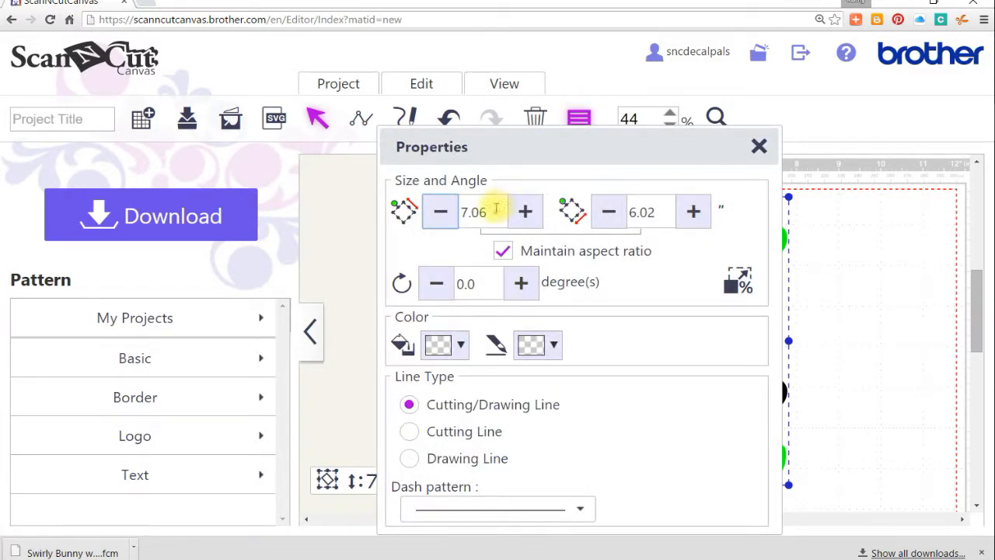
pyautogui.moveTo(493, 211); pyautogui.dragTo(453, 212)
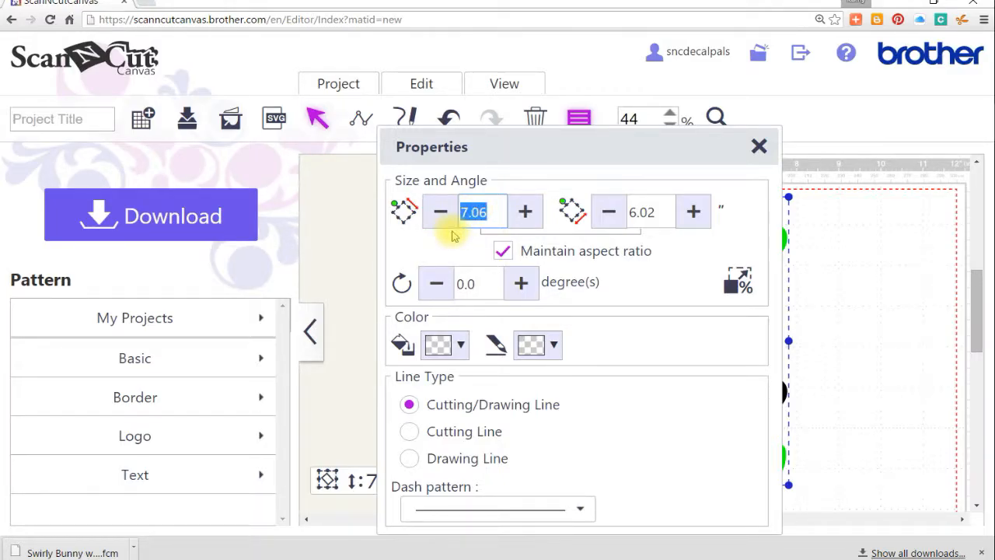
pyautogui.write('7')
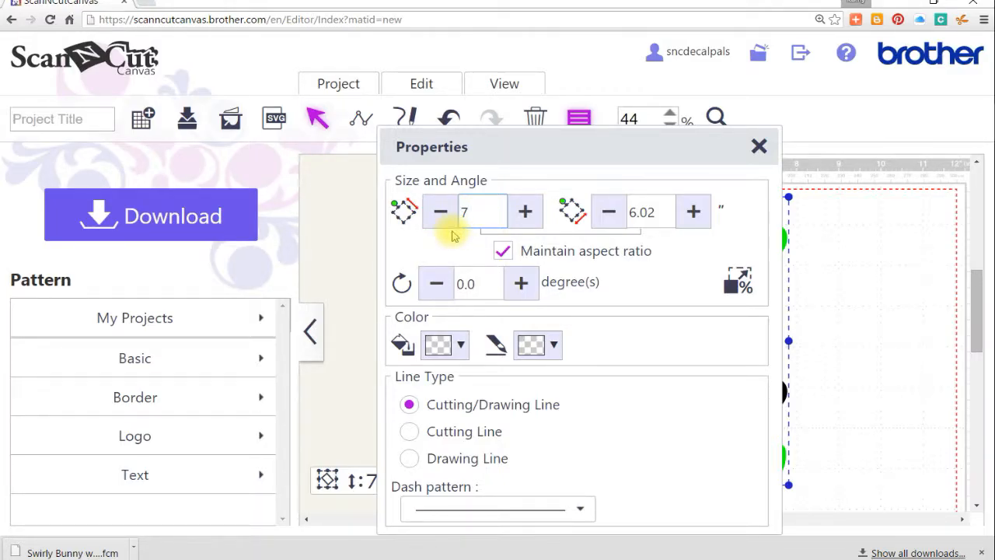
pyautogui.press('Return')
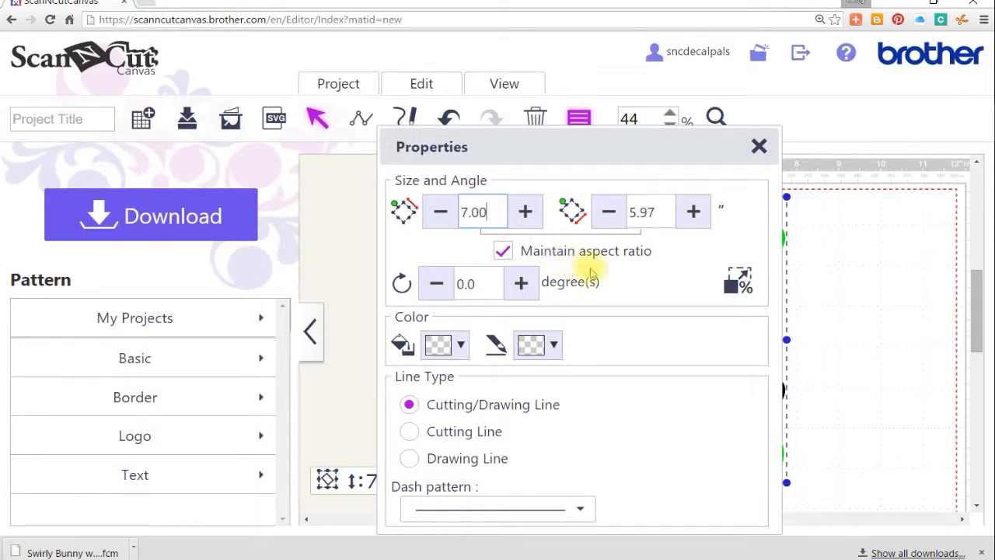
# Step: Scale the grouped Happy Easter bunny design to 50% with its aspect ratio maintained
pyautogui.click(733, 288)
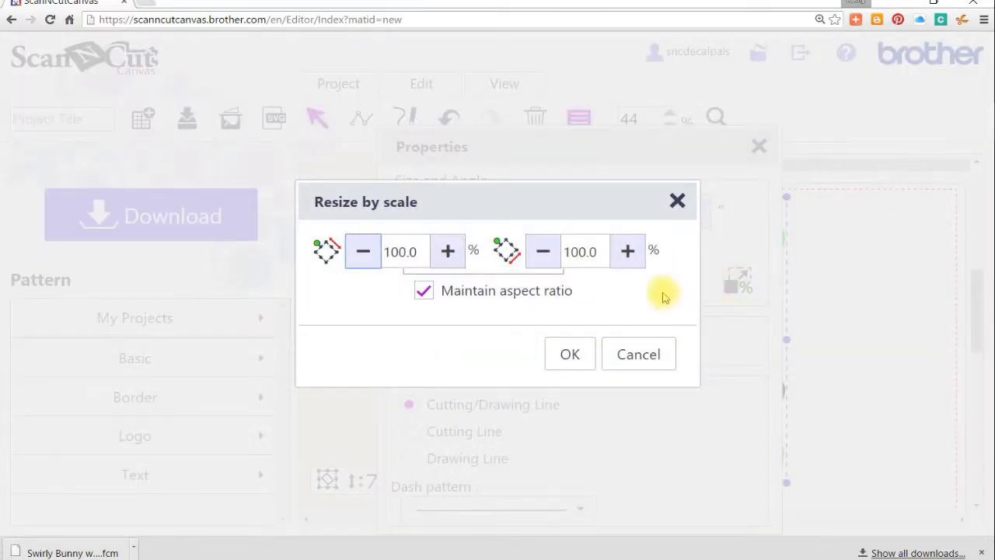
pyautogui.moveTo(420, 253); pyautogui.dragTo(384, 252)
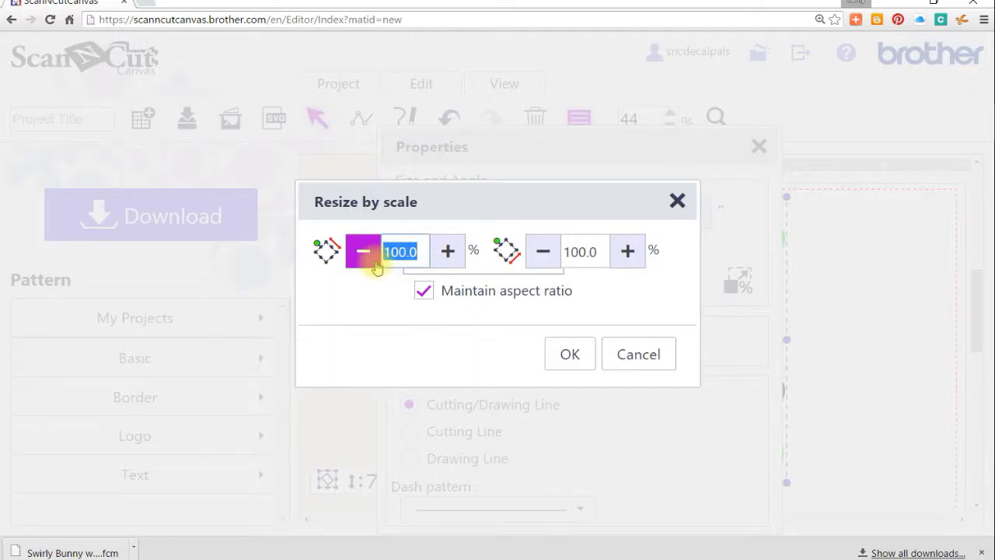
pyautogui.write('50')
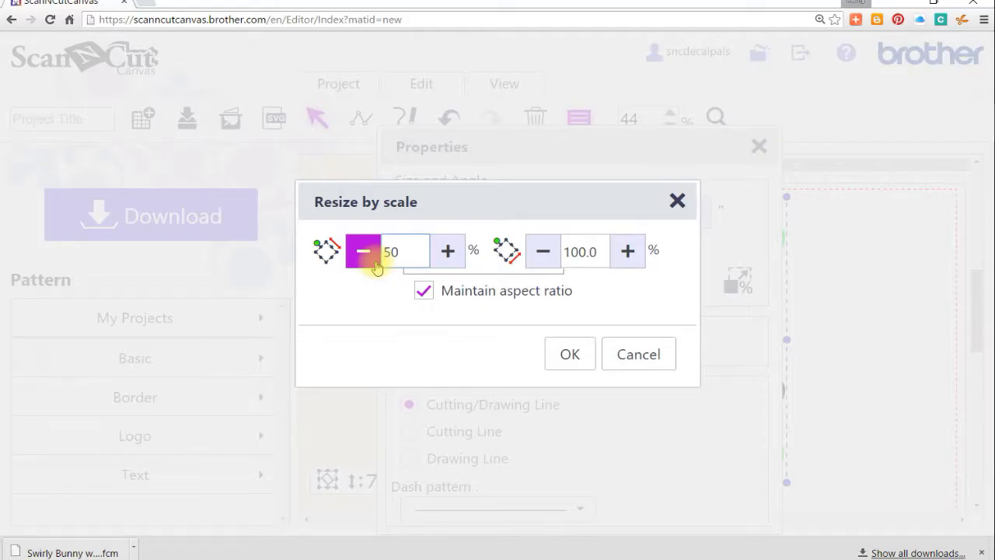
pyautogui.click(571, 355)
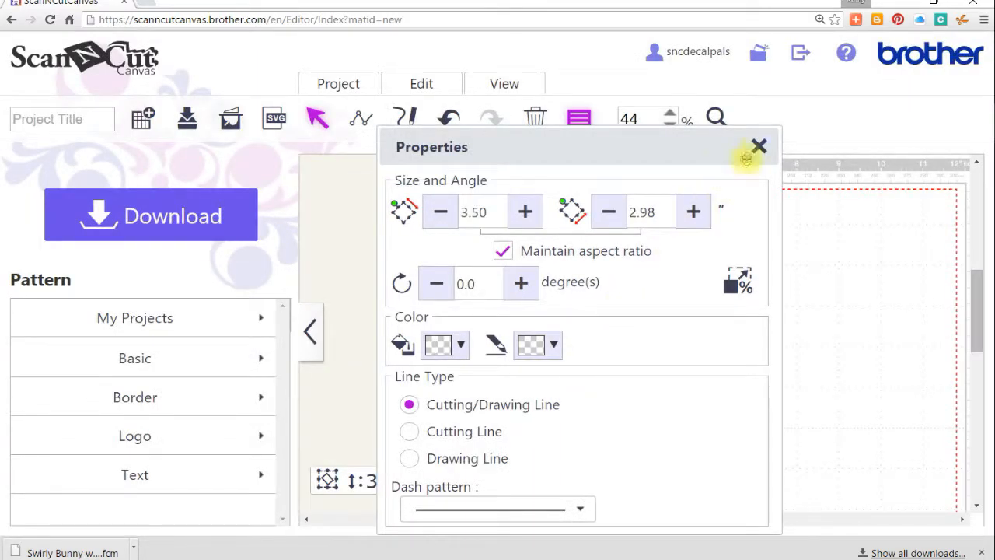
pyautogui.click(761, 146)
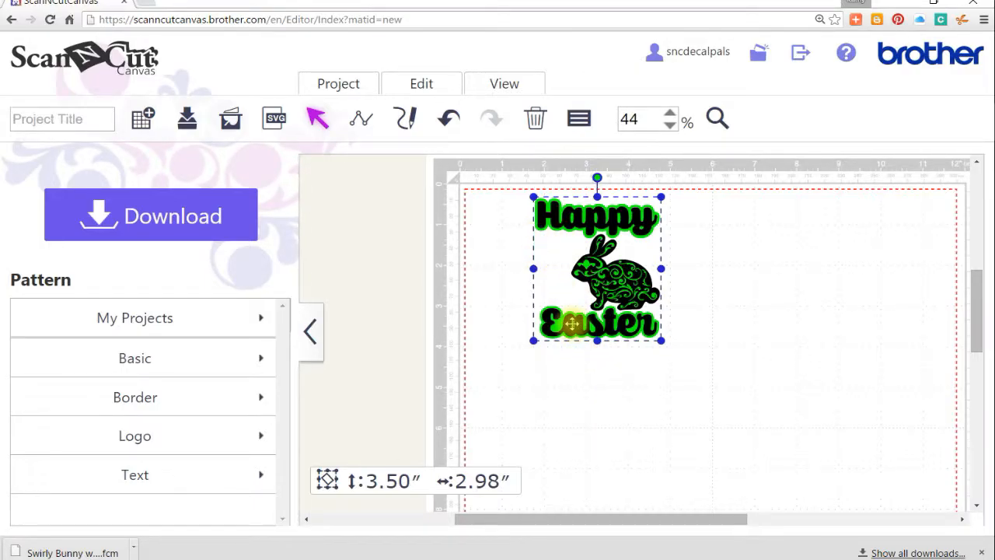
# Step: Ungroup the whole design into separate Happy, bunny and Easter groups, and clear the selection
pyautogui.click(423, 86)
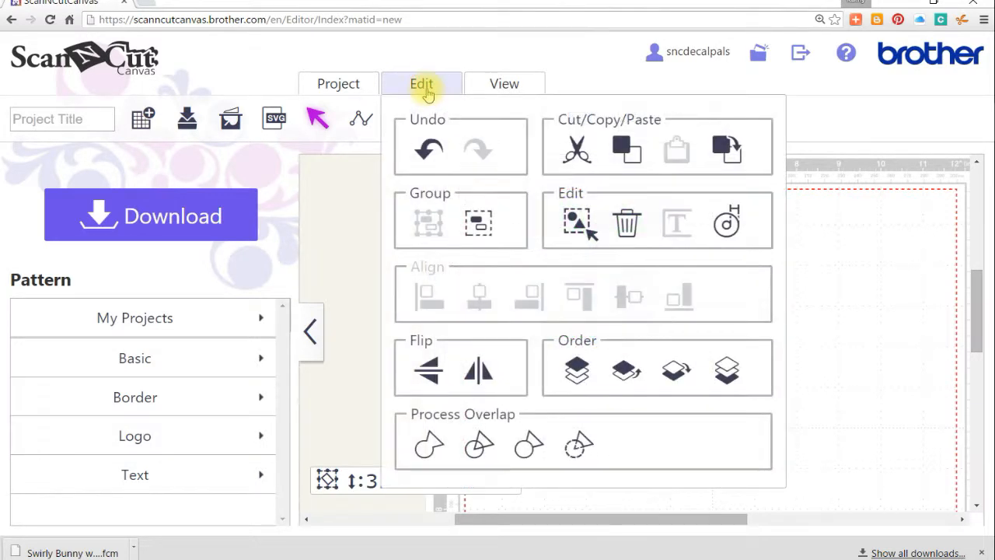
pyautogui.click(477, 224)
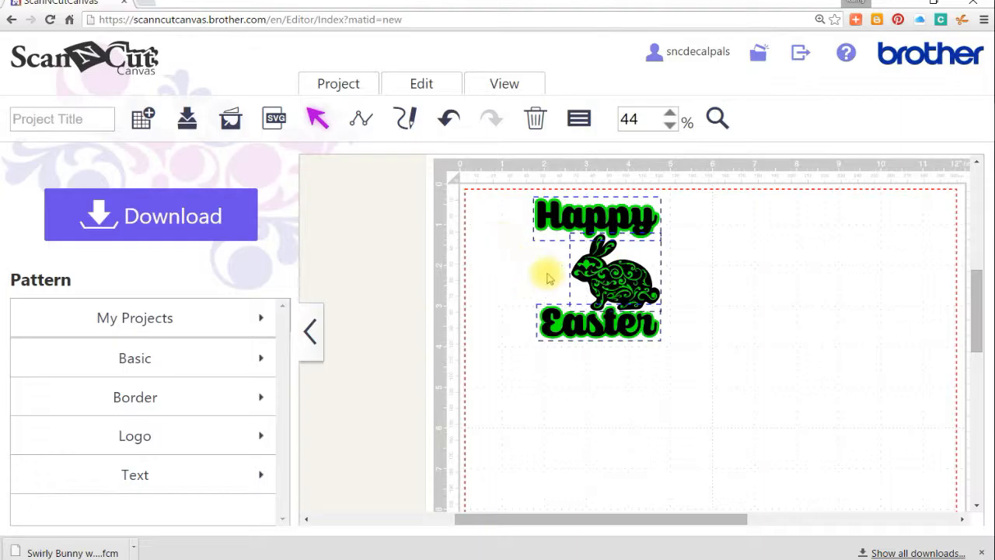
pyautogui.click(612, 370)
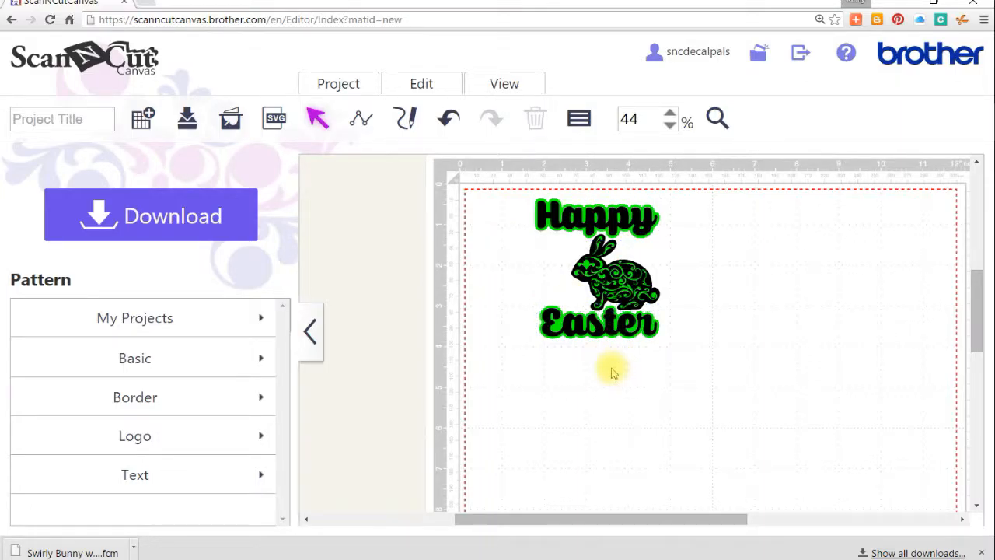
# Step: Ungroup the Happy, bunny and Easter groups one by one to split each into its black and green layers
pyautogui.click(566, 225)
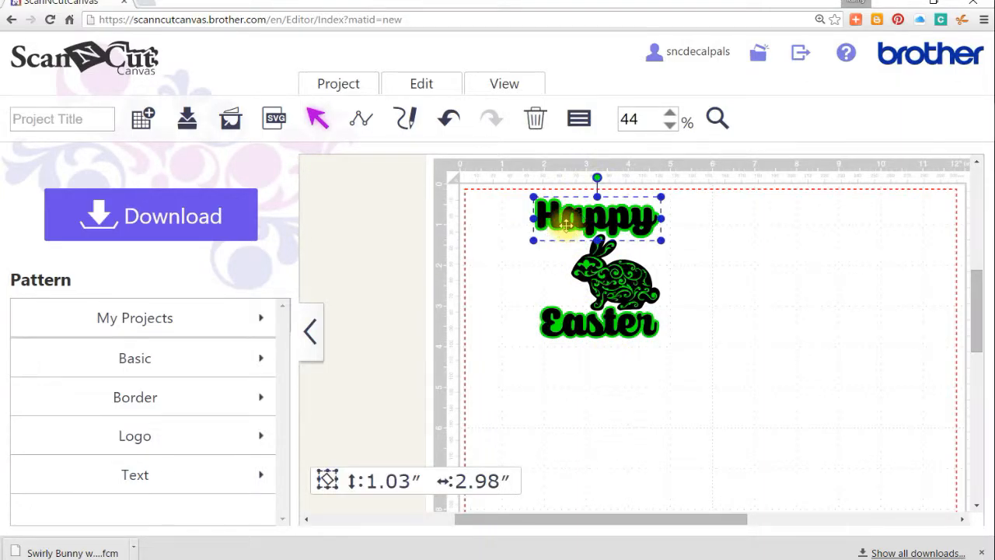
pyautogui.click(412, 83)
pyautogui.click(479, 223)
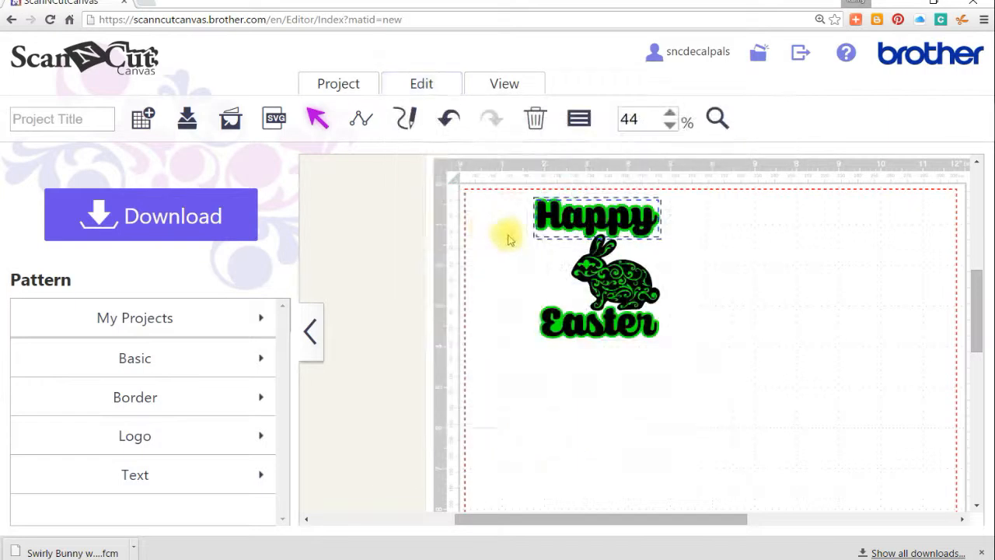
pyautogui.click(599, 270)
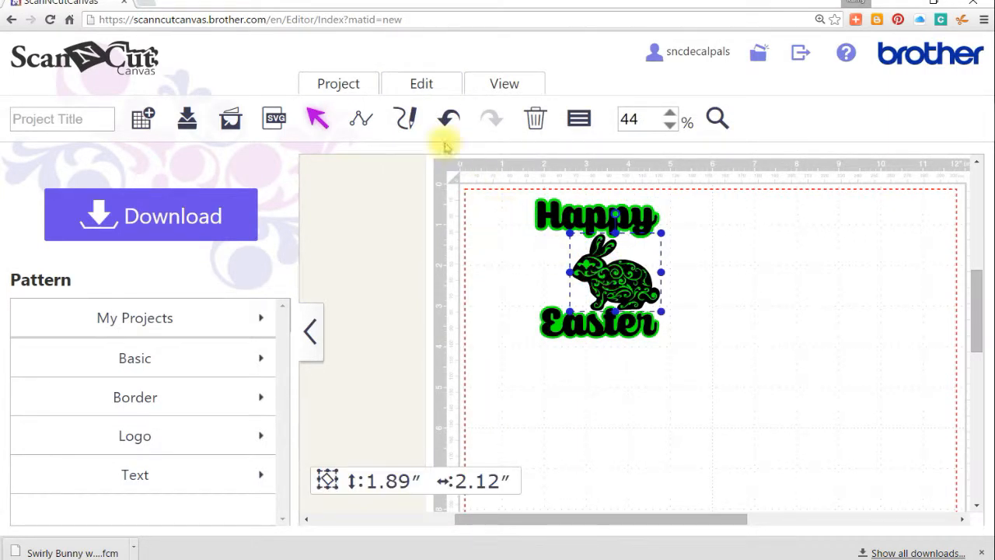
pyautogui.click(412, 83)
pyautogui.click(479, 222)
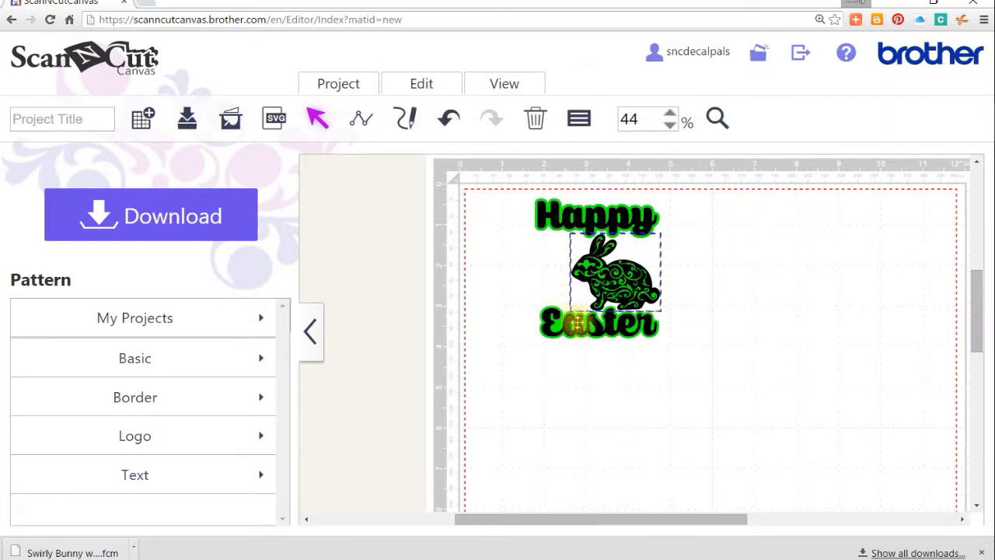
pyautogui.click(575, 324)
pyautogui.click(424, 83)
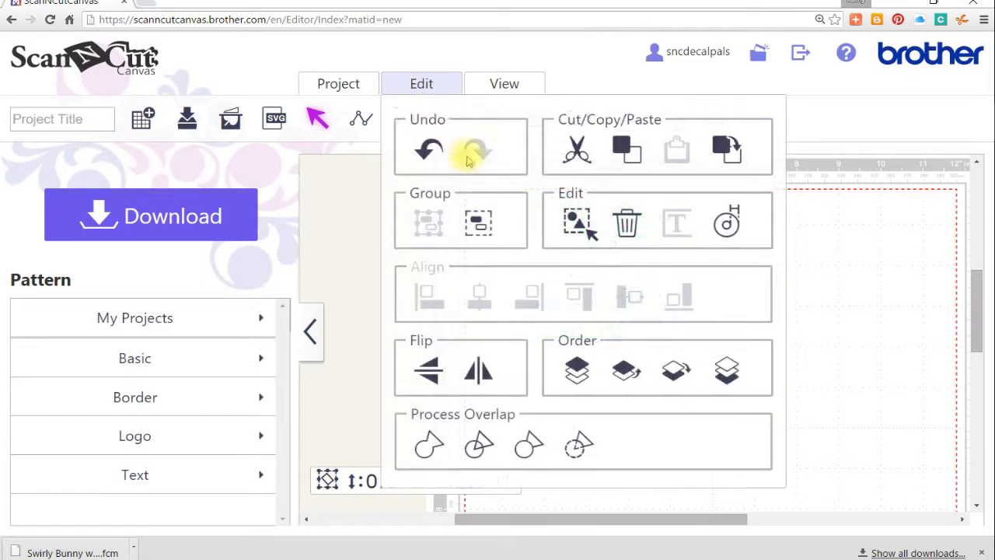
pyautogui.click(480, 222)
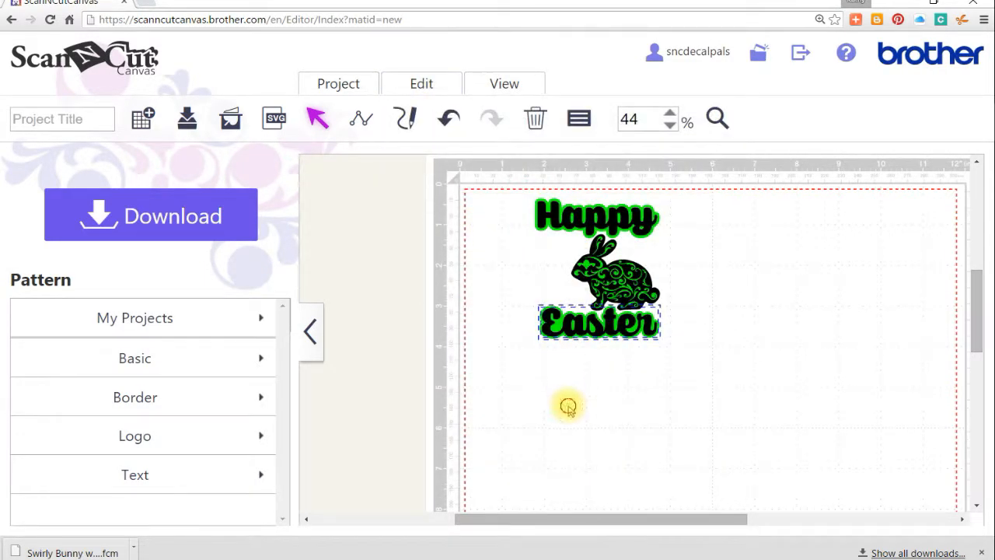
# Step: Separate the layers by colour, moving the black Happy, bunny and Easter pieces to the mat's right half and the green ones to its left
pyautogui.moveTo(641, 224); pyautogui.dragTo(803, 225)
pyautogui.moveTo(558, 220); pyautogui.dragTo(500, 224)
pyautogui.moveTo(639, 289); pyautogui.dragTo(774, 289)
pyautogui.moveTo(595, 284); pyautogui.dragTo(509, 289)
pyautogui.moveTo(579, 326); pyautogui.dragTo(770, 339)
pyautogui.moveTo(631, 332); pyautogui.dragTo(566, 343)
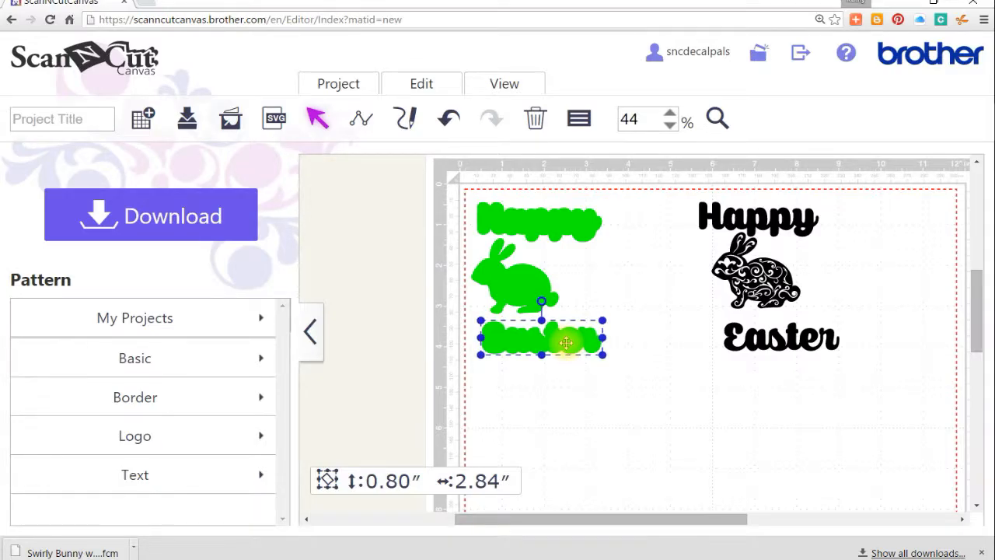